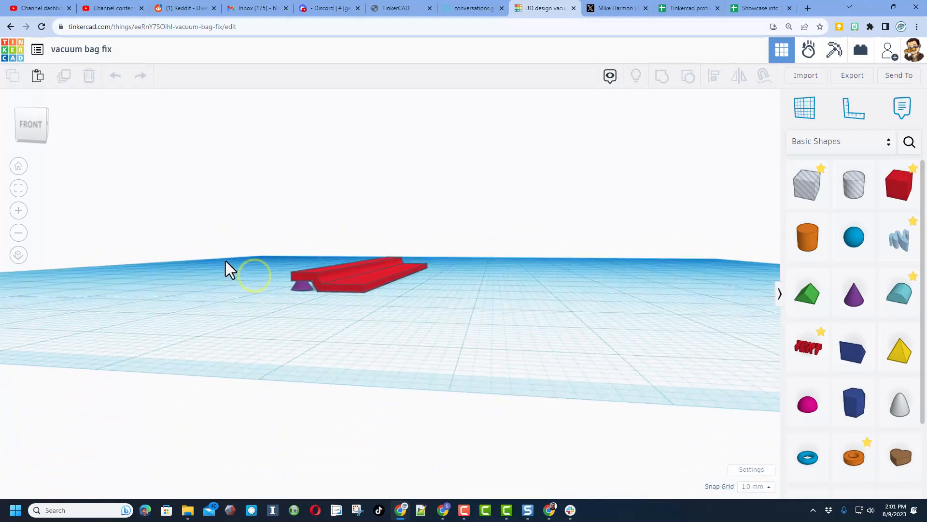
Step: Inspect the red grooved clip and its front purple cone from several viewing angles
right_click_drag(225, 261, 273, 315)
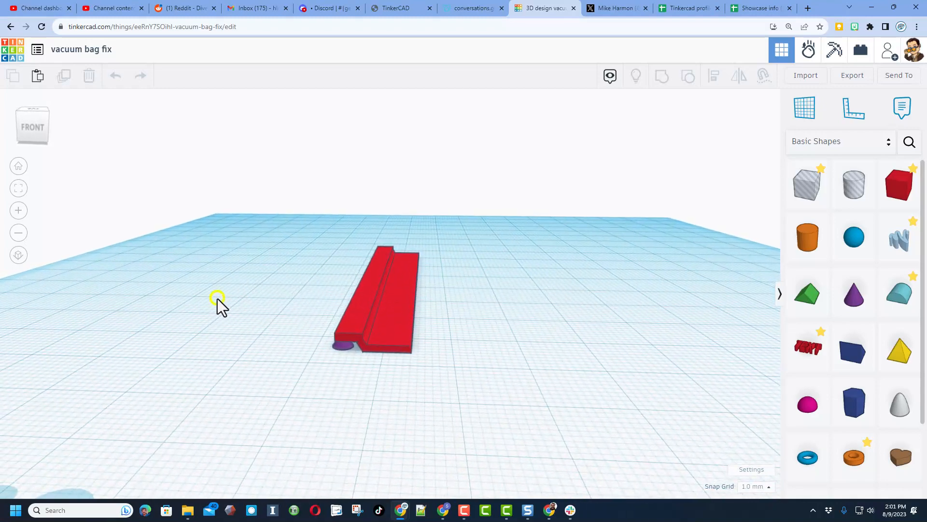
right_click_drag(217, 299, 293, 308)
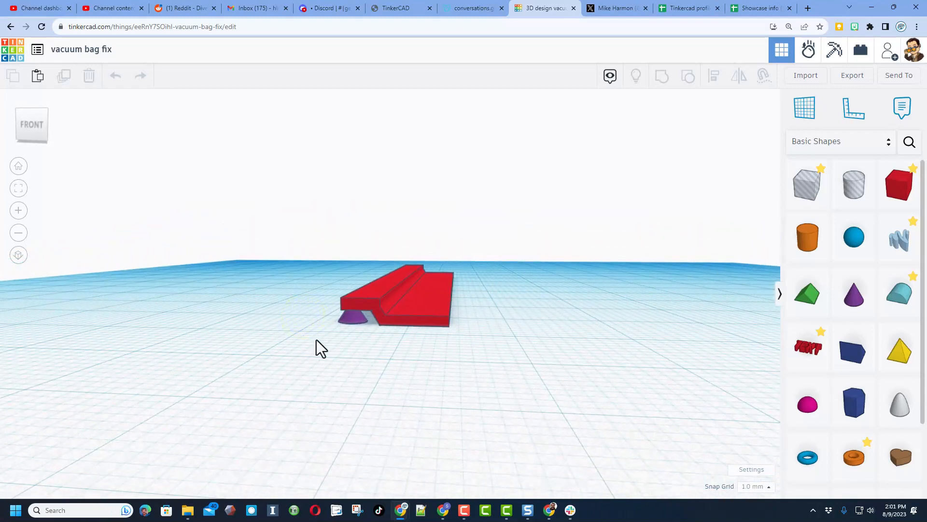
right_click_drag(433, 316, 436, 305)
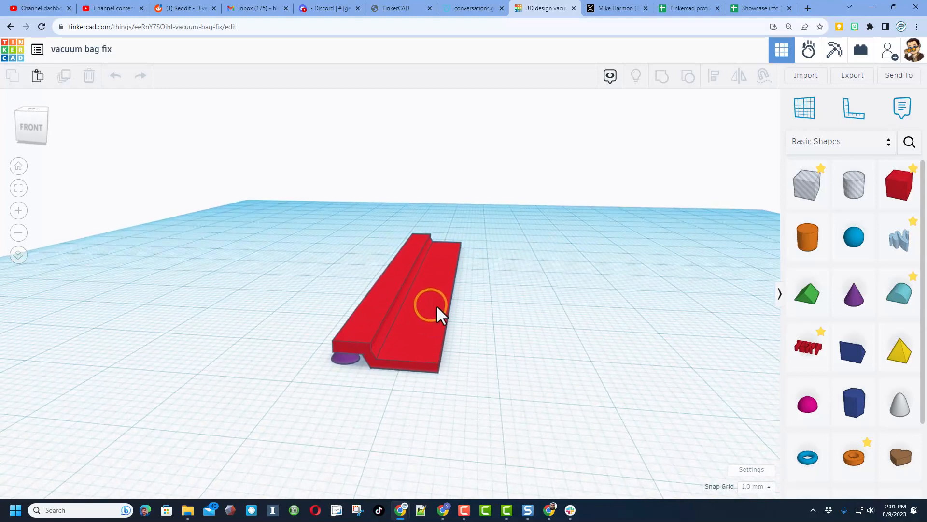
left_click(369, 356)
mouse_move(362, 355)
right_mouse_down()
mouse_move(408, 293)
mouse_move(443, 305)
right_mouse_up()
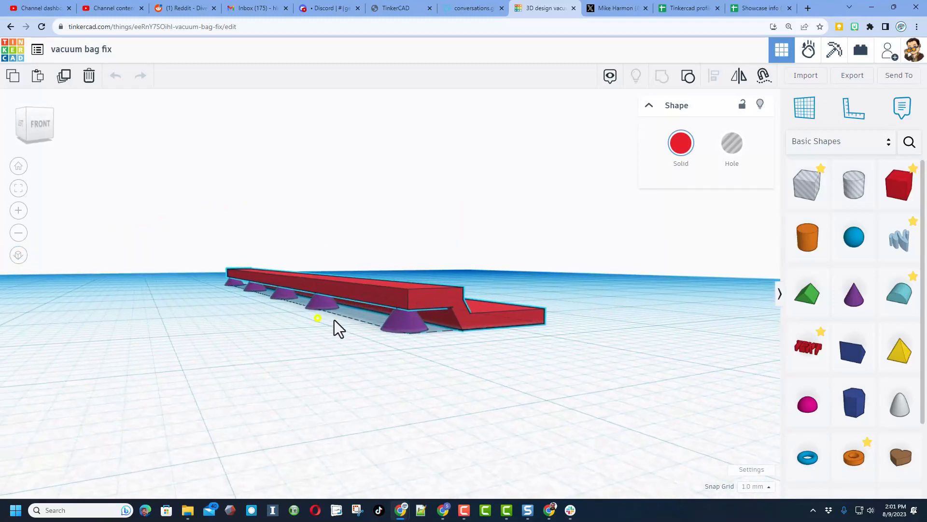
right_click_drag(327, 319, 305, 251)
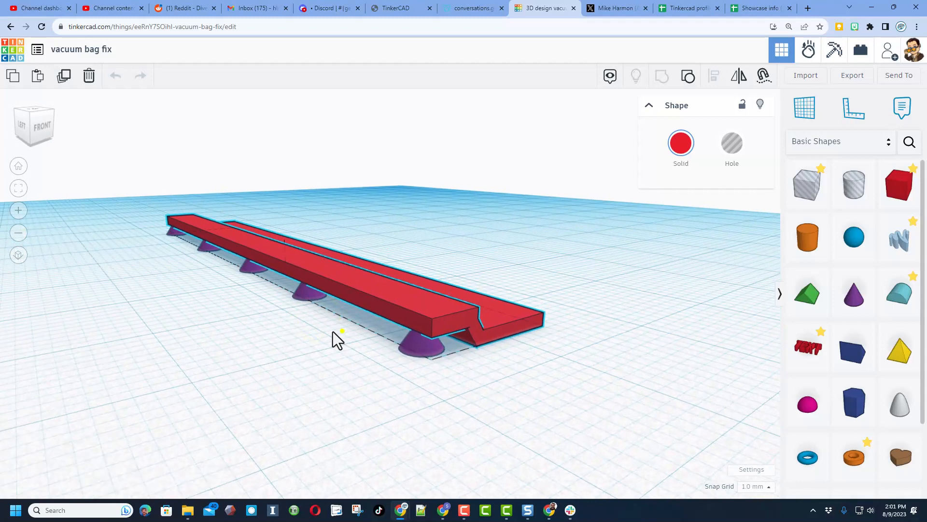
right_click_drag(333, 331, 445, 363)
left_click(453, 375)
left_click(441, 341)
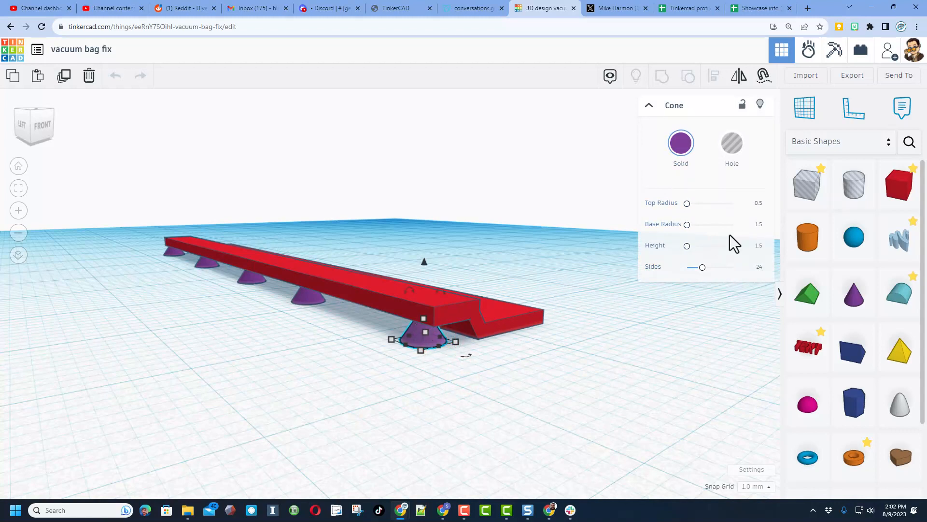
right_click_drag(444, 360, 470, 375)
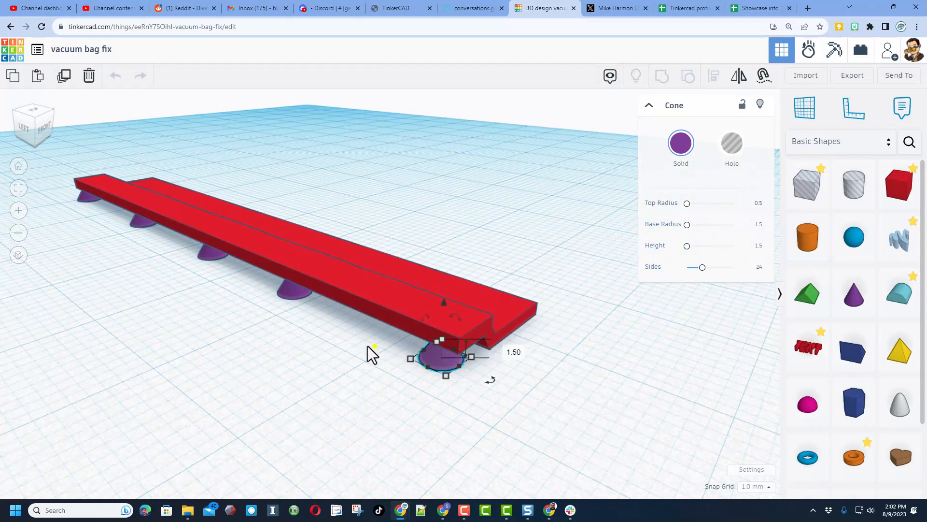
mouse_move(367, 346)
right_mouse_down()
mouse_move(278, 317)
mouse_move(241, 344)
mouse_move(424, 353)
right_mouse_up()
left_click(579, 341)
Step: Duplicate the red grooved clip and place the copy about 27 mm to its left
left_click(401, 315)
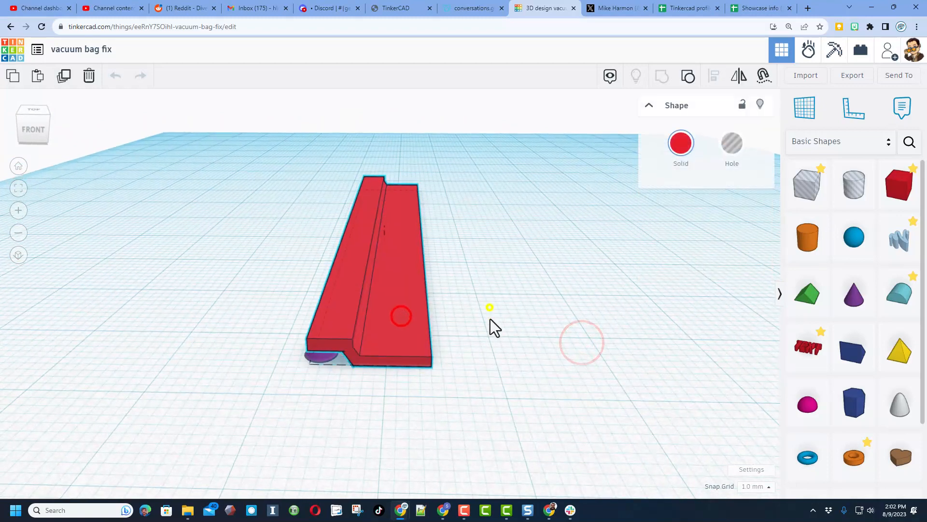
right_click_drag(490, 319, 475, 299)
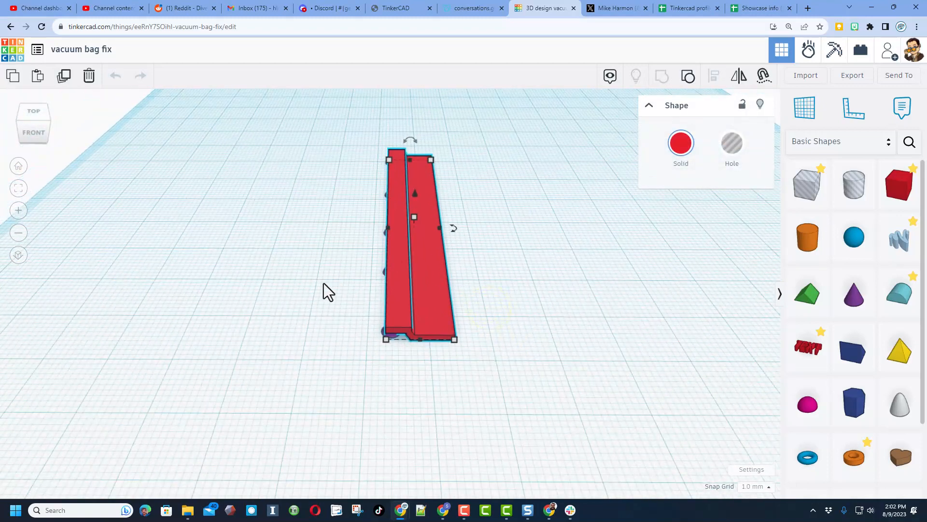
left_click(554, 279)
left_click(417, 299)
key("ctrl+d")
left_click_drag(423, 308, 317, 352)
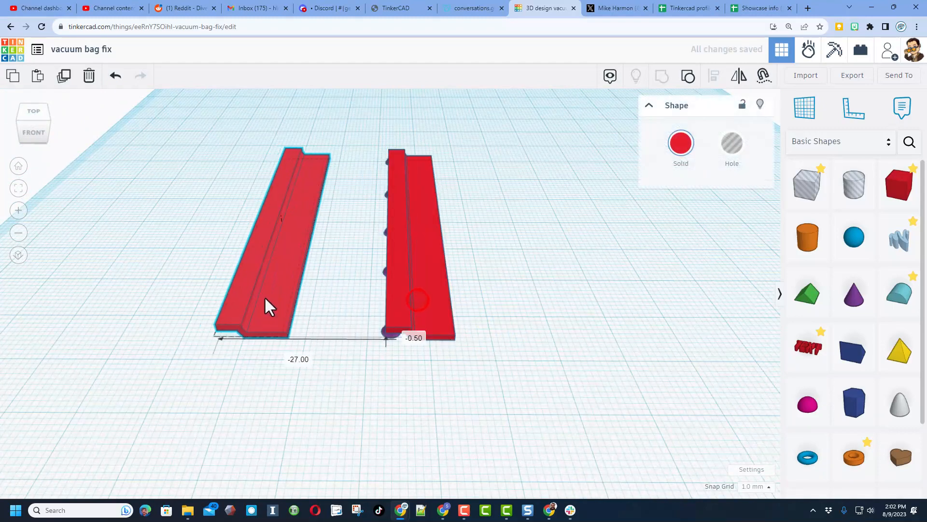
left_click(299, 367)
Step: Orbit around both clips to check the copy sits parallel beside the original
right_click_drag(300, 373, 278, 274)
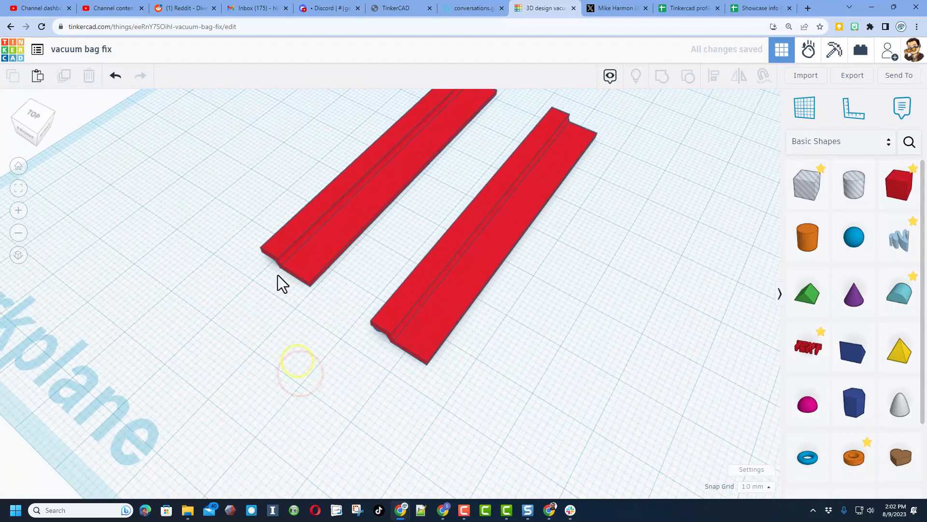
left_click(292, 261)
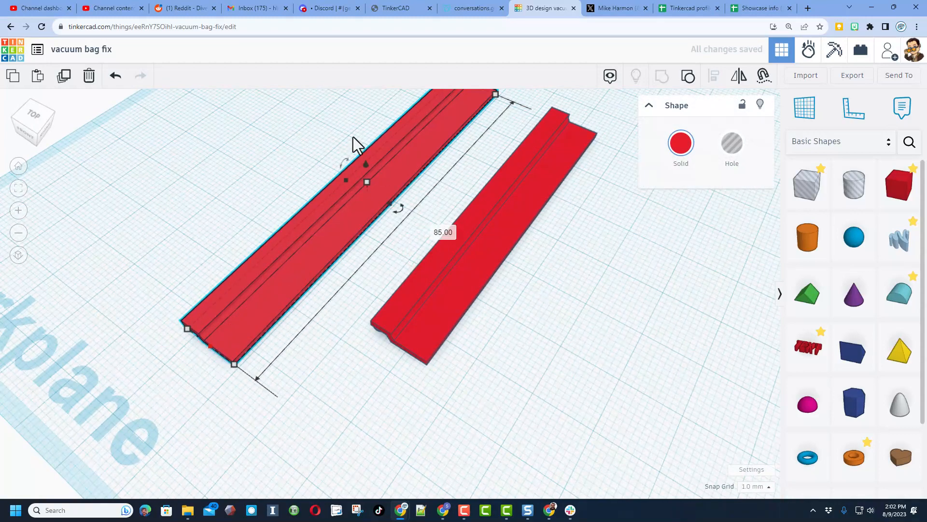
right_click_drag(356, 145, 299, 150)
left_click(312, 148)
mouse_move(332, 315)
right_mouse_down()
mouse_move(323, 319)
mouse_move(360, 322)
mouse_move(342, 314)
mouse_move(359, 307)
right_mouse_up()
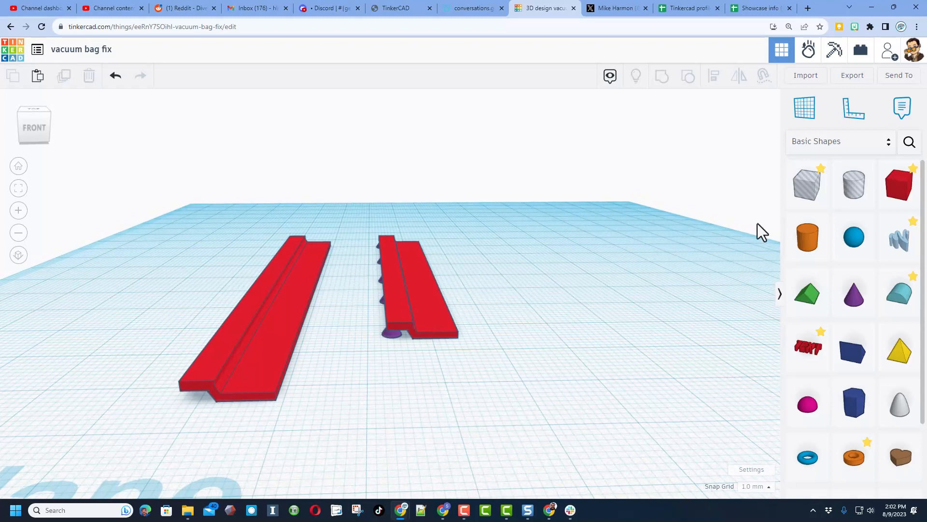
Step: Add a Box on the workplane and flatten it into a 1 mm thin plate
left_click(899, 185)
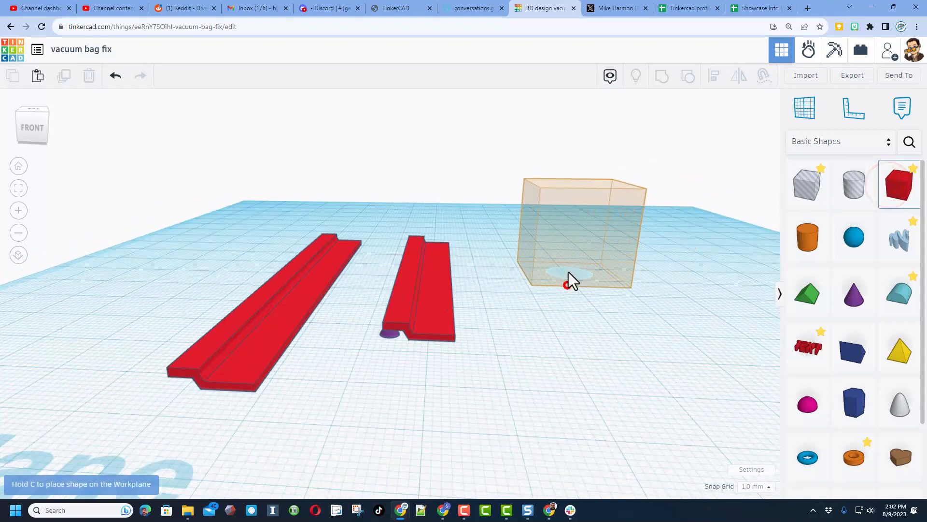
left_click(569, 276)
left_click_drag(572, 249, 576, 261)
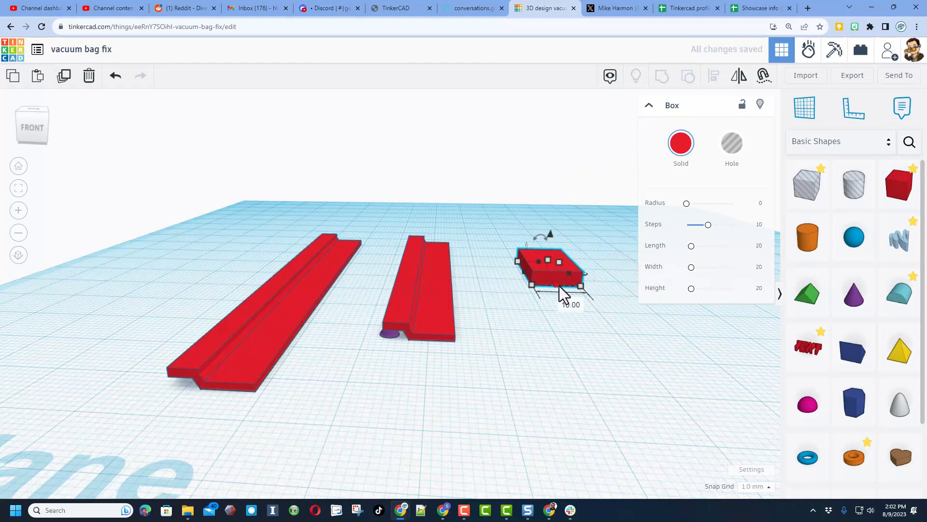
right_click_drag(555, 369, 582, 260)
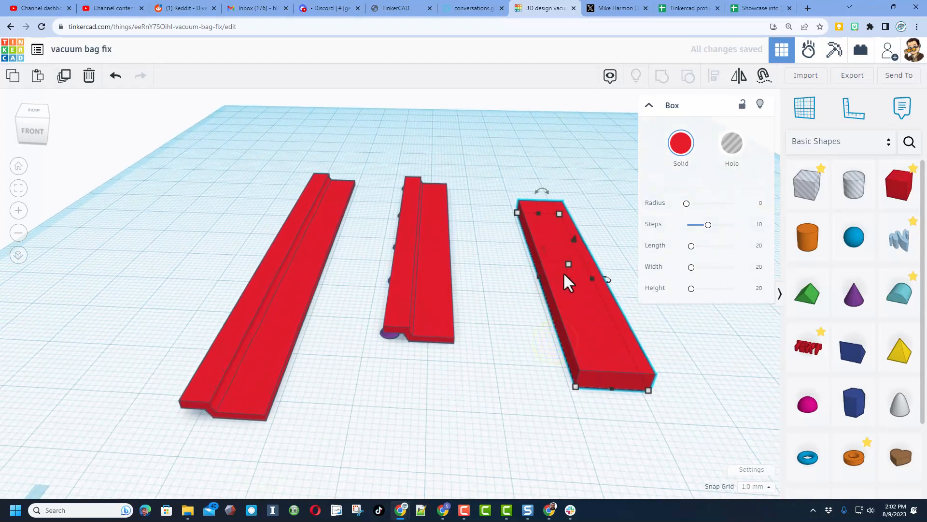
left_click_drag(569, 265, 576, 272)
left_click(535, 337)
left_click(588, 314)
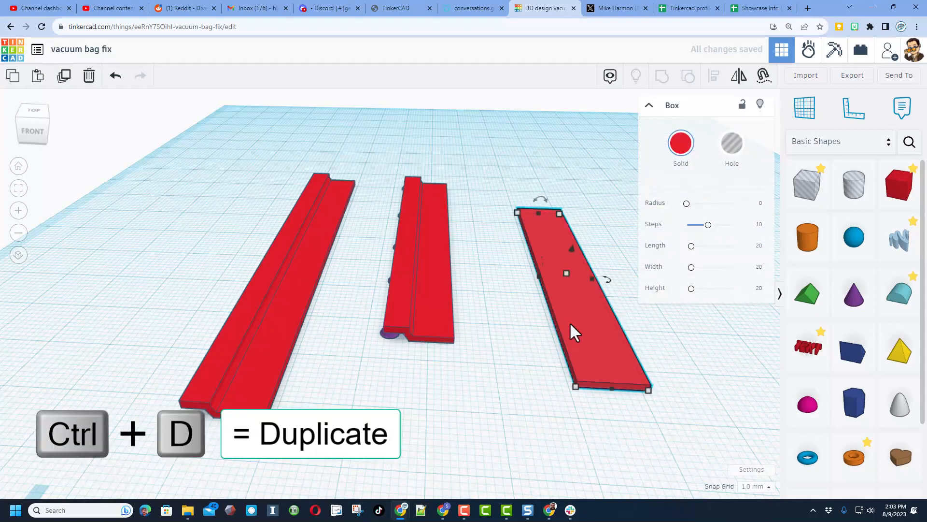
Step: Duplicate the plate, tilt the copy about 37° along its edge and drop it onto the workplane
key("ctrl+d")
left_click_drag(571, 328, 535, 324)
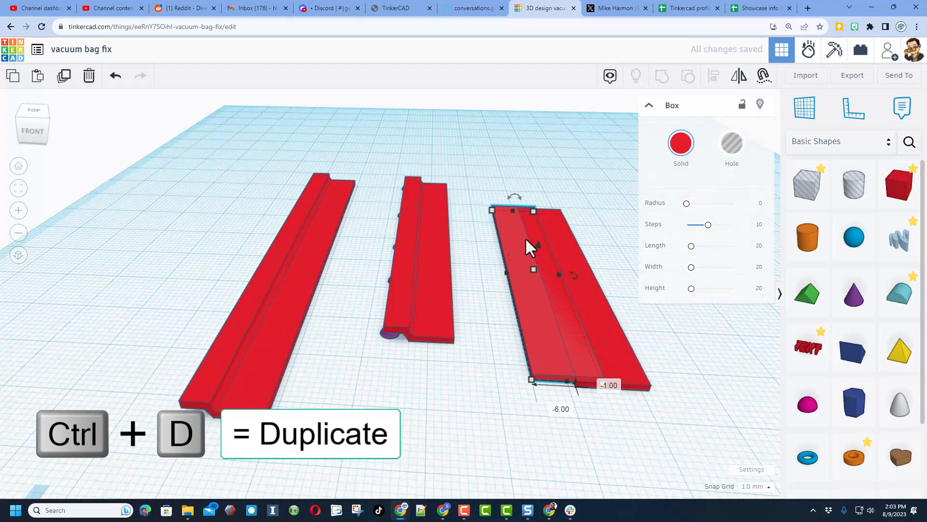
mouse_move(514, 196)
left_mouse_down()
mouse_move(542, 159)
mouse_move(576, 157)
left_mouse_up()
key("d")
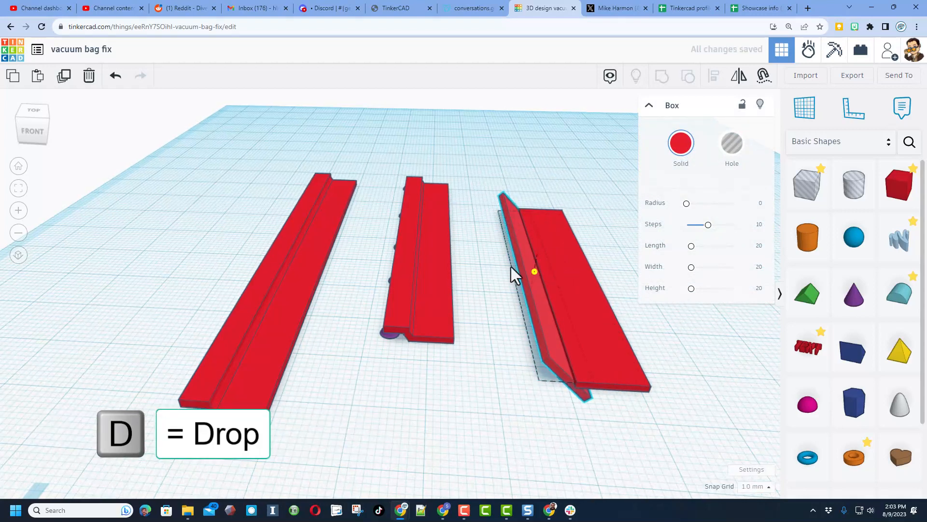
right_click_drag(511, 267, 501, 253)
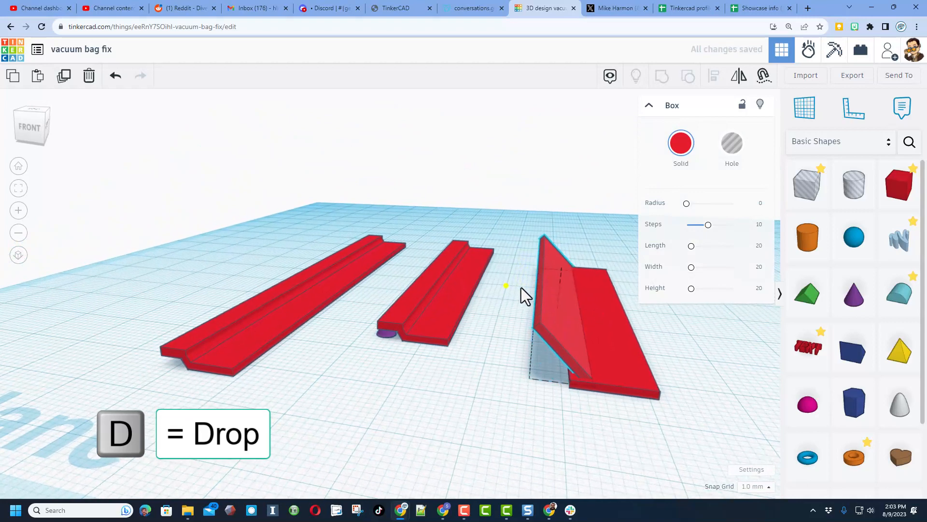
mouse_move(579, 342)
left_mouse_down()
mouse_move(566, 359)
mouse_move(551, 355)
left_mouse_up()
left_click(523, 368)
mouse_move(538, 312)
right_mouse_down()
mouse_move(497, 276)
mouse_move(543, 291)
right_mouse_up()
left_click(547, 291)
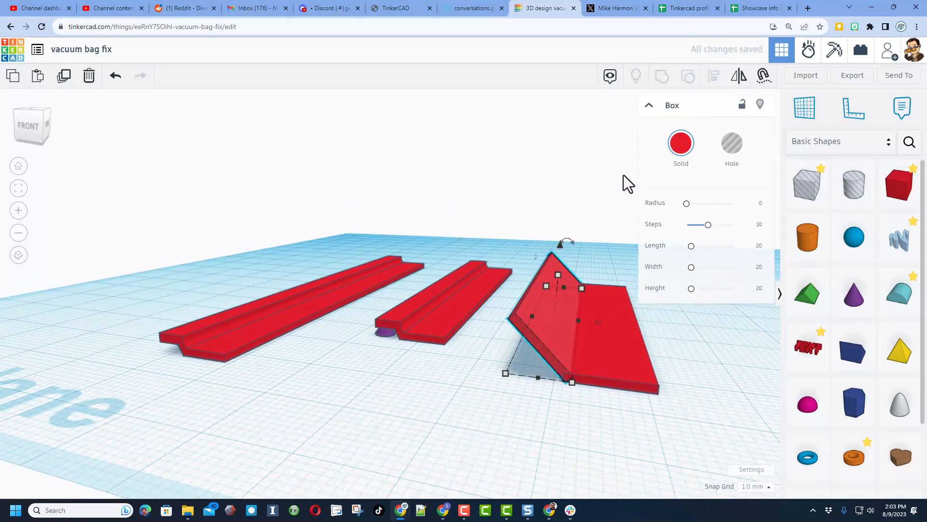
Step: Slide the tilted plate along a temporary workplane on its slanted face, then reset the workplane
left_click(803, 109)
left_click(556, 316)
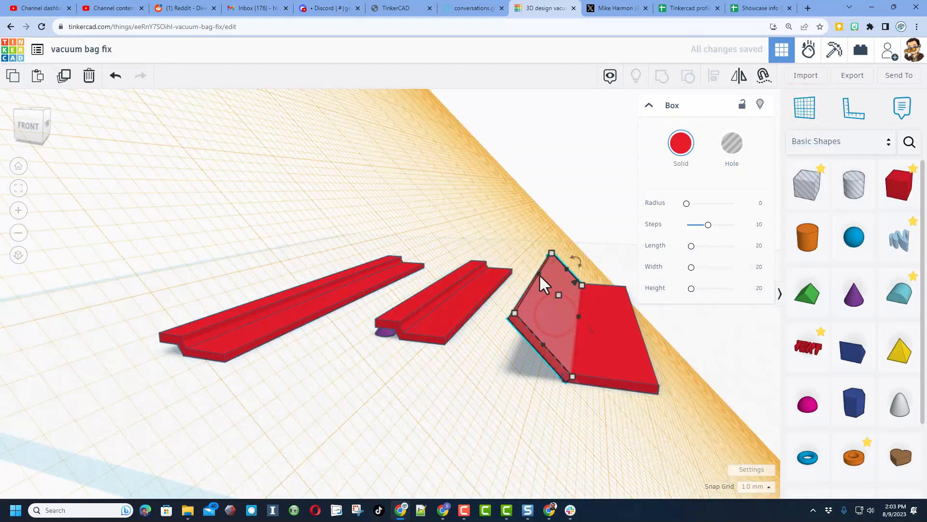
mouse_move(539, 274)
left_mouse_down()
mouse_move(549, 305)
mouse_move(564, 314)
left_mouse_up()
left_click(504, 335)
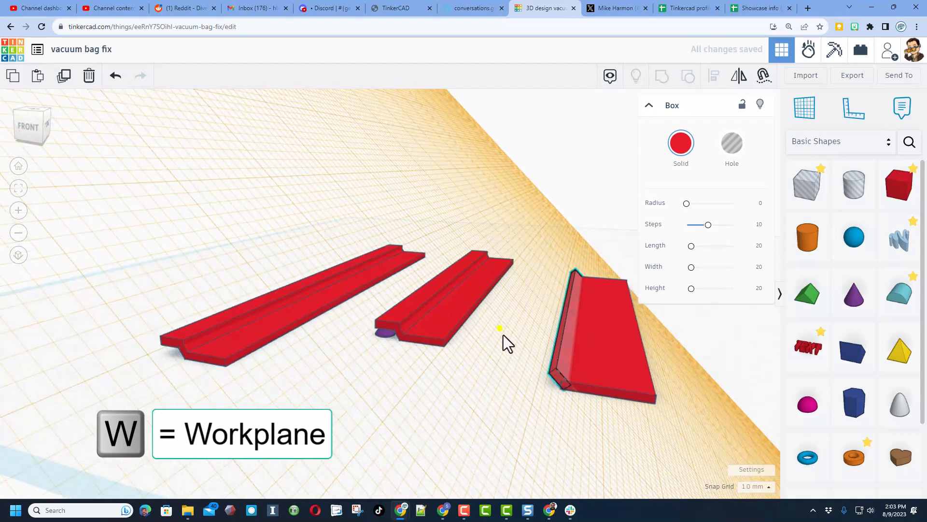
right_click_drag(503, 335, 611, 260)
left_click(558, 175)
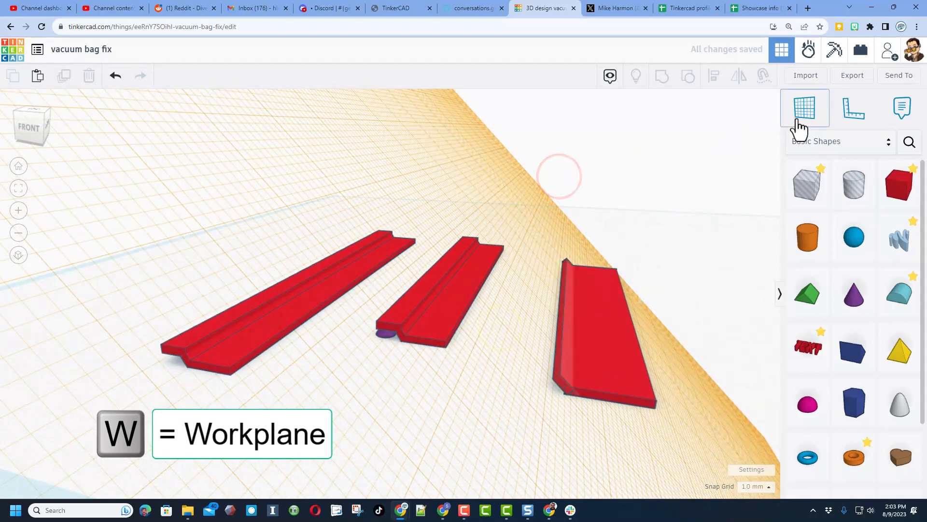
key("w")
Step: Duplicate the wedge and nudge the copy with arrow keys to sit beside the original
left_click(592, 360)
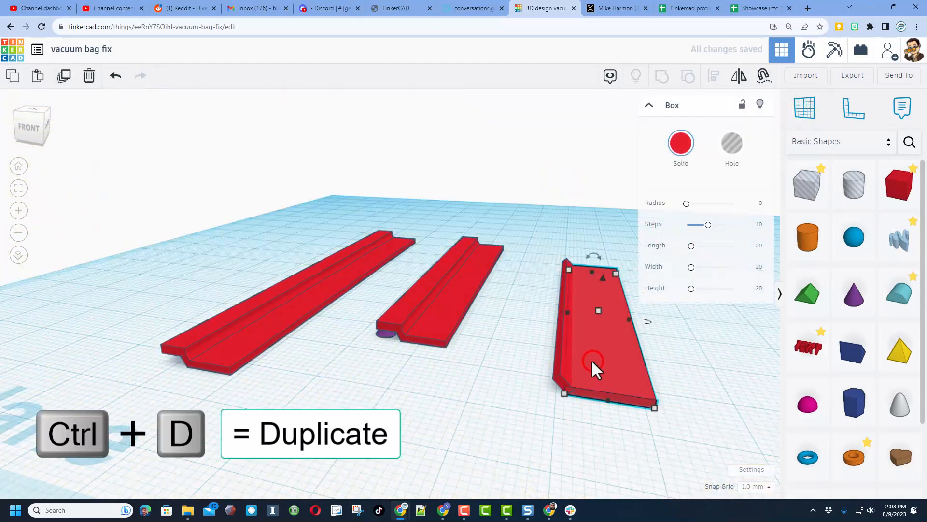
key("ctrl+d")
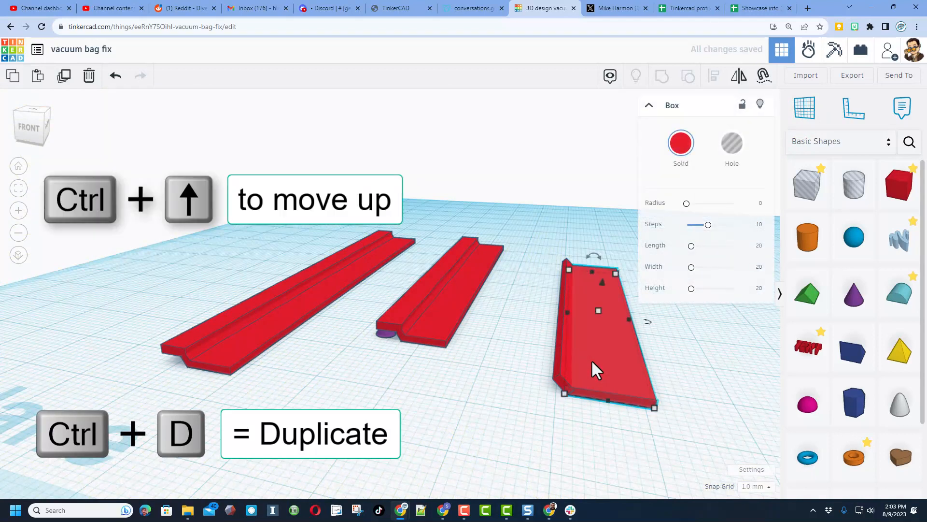
key("ctrl+Up")
key("Left")
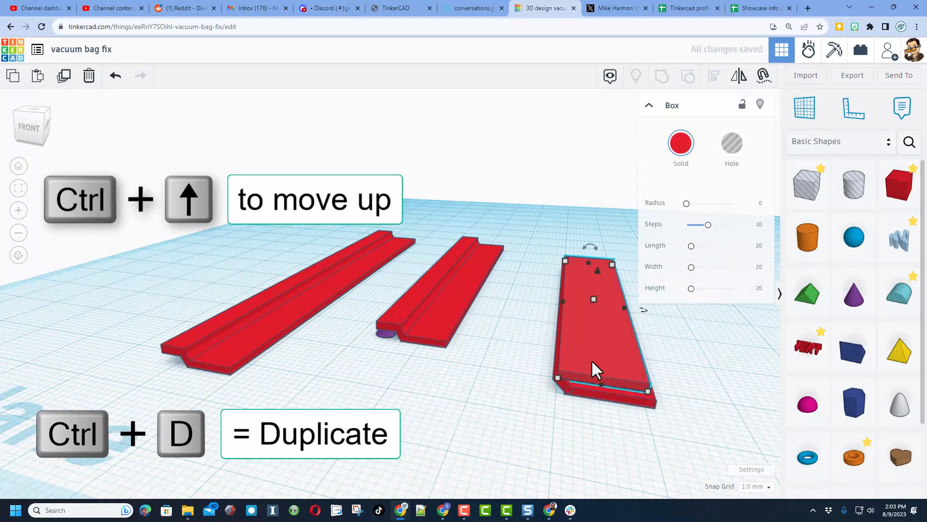
key("Left")
key("Left")
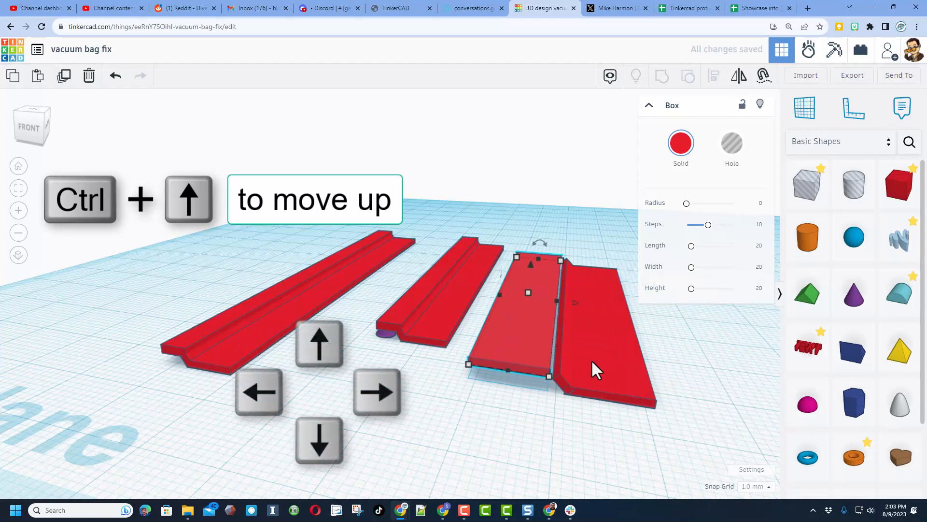
key("Right")
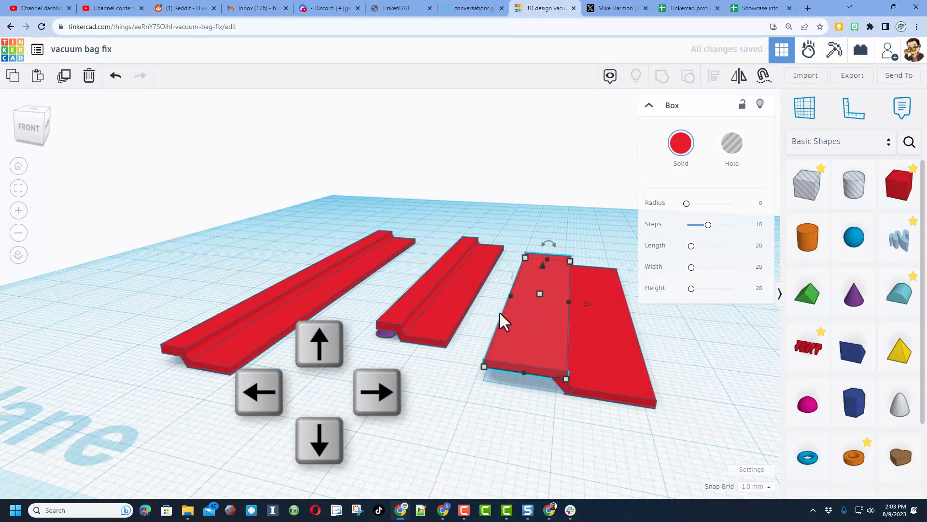
Step: Narrow the duplicate strip down to 5 mm wide
left_click_drag(510, 295, 540, 305)
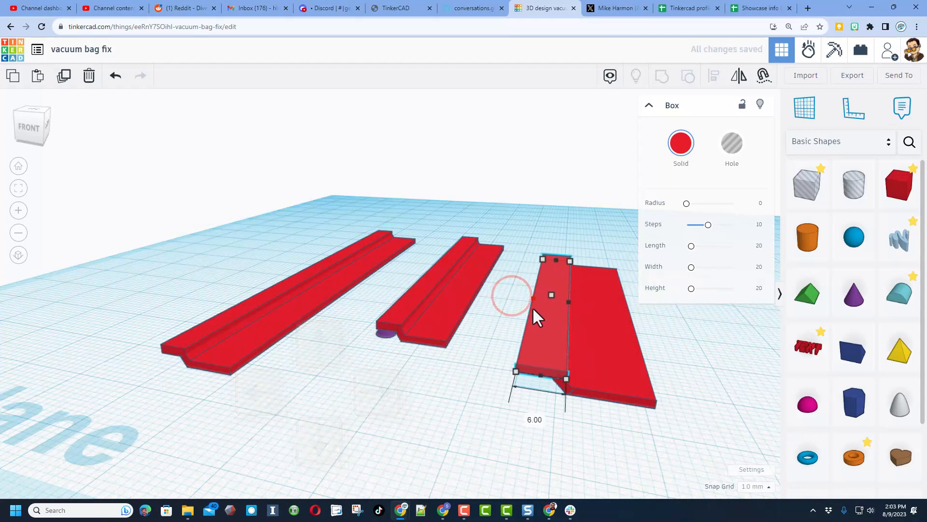
left_click(505, 383)
right_click_drag(505, 382, 547, 321)
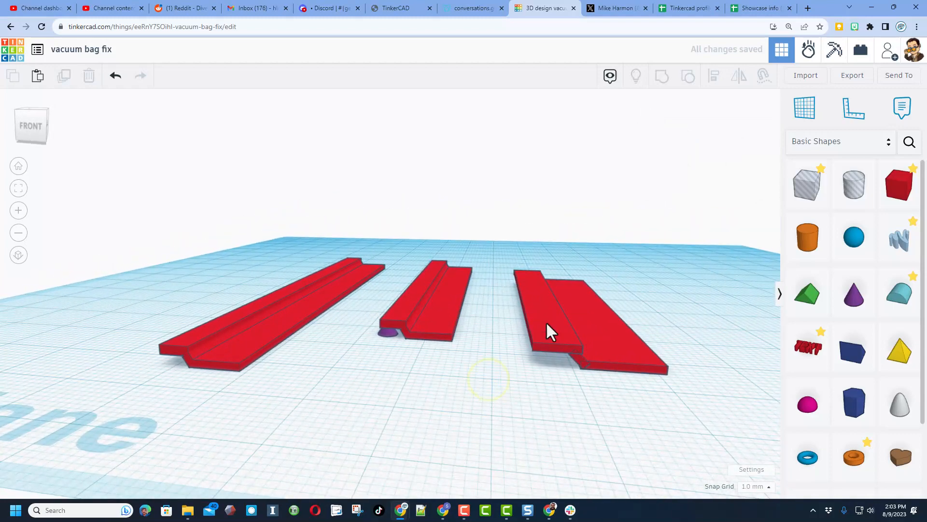
left_click(552, 328)
left_click_drag(547, 320, 538, 300)
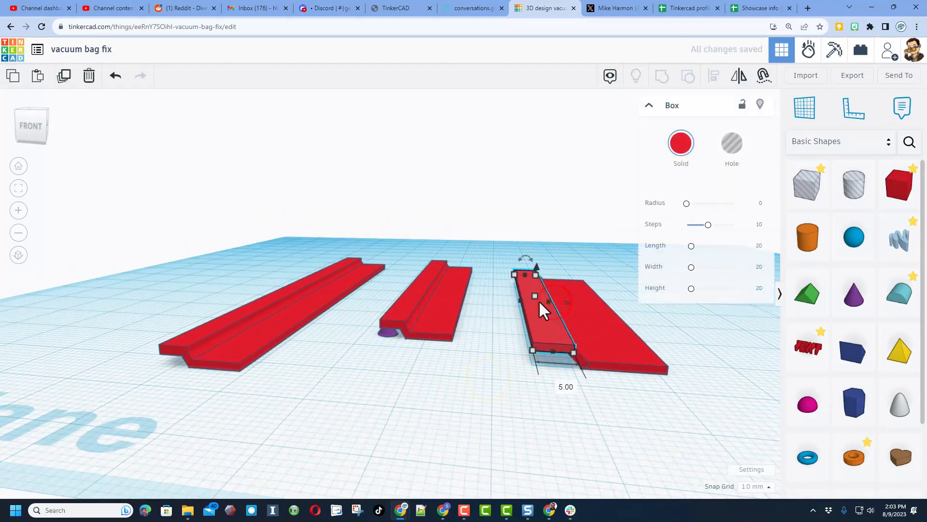
left_click(513, 243)
Step: Group the wedge and narrow strip into one right-clip shape
left_click_drag(514, 243, 585, 349)
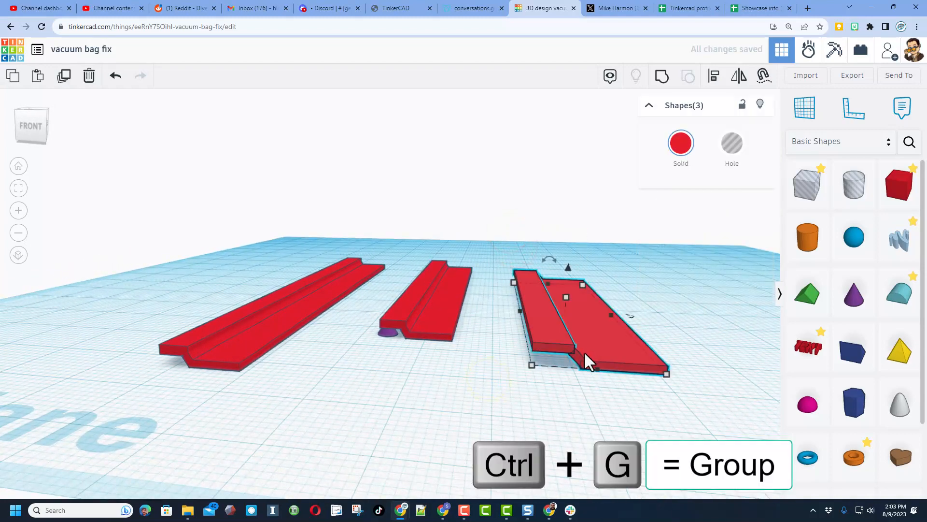
key("ctrl+g")
left_click(550, 365)
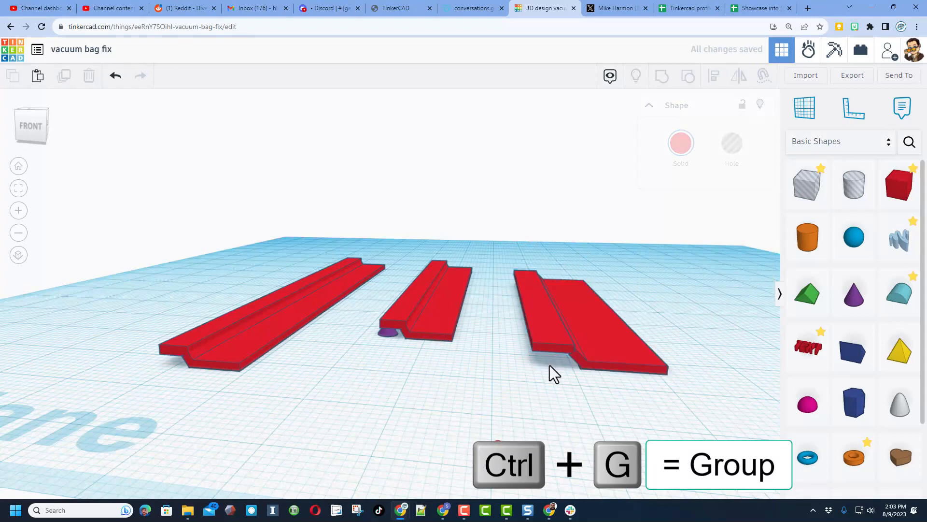
left_click(275, 319)
Step: Export the long left clip as STL into the 3dmodeling folder, named 'long vacuum bag fix'
left_click(852, 76)
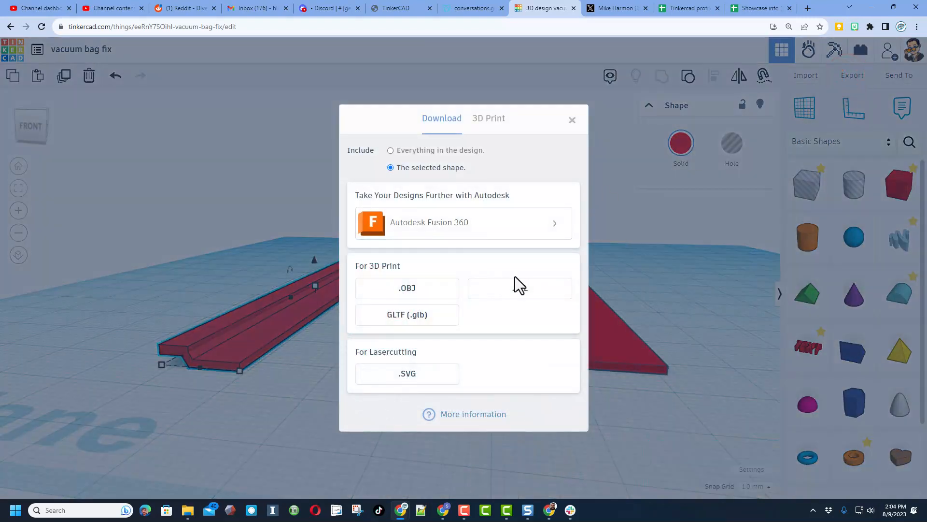
left_click(521, 293)
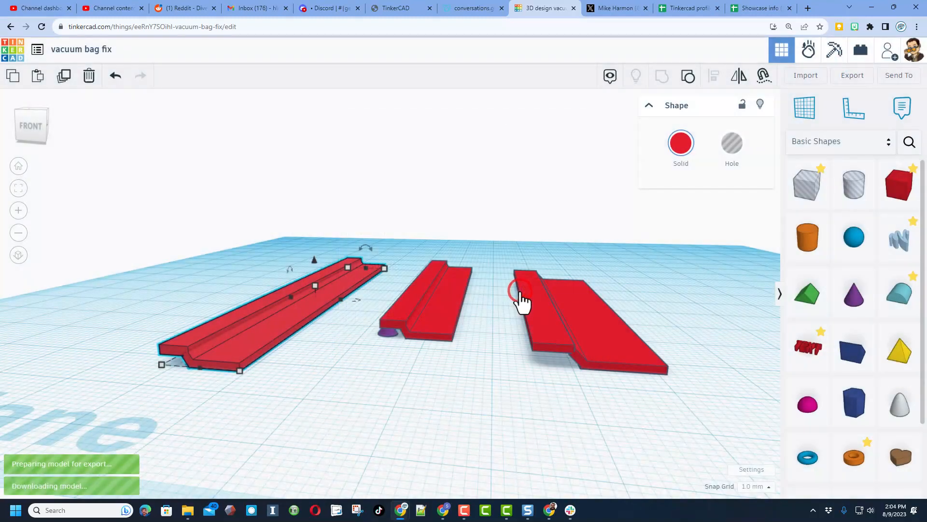
left_click(172, 250)
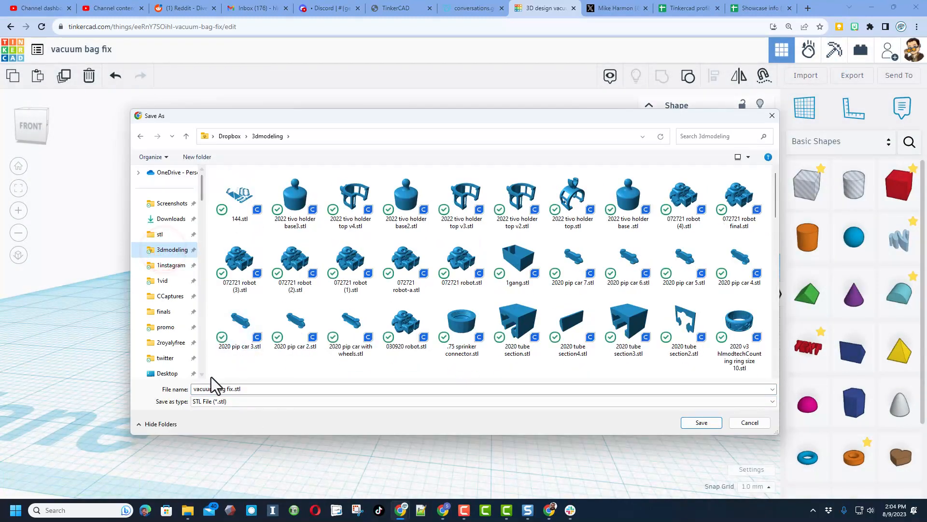
left_click(195, 389)
type("long")
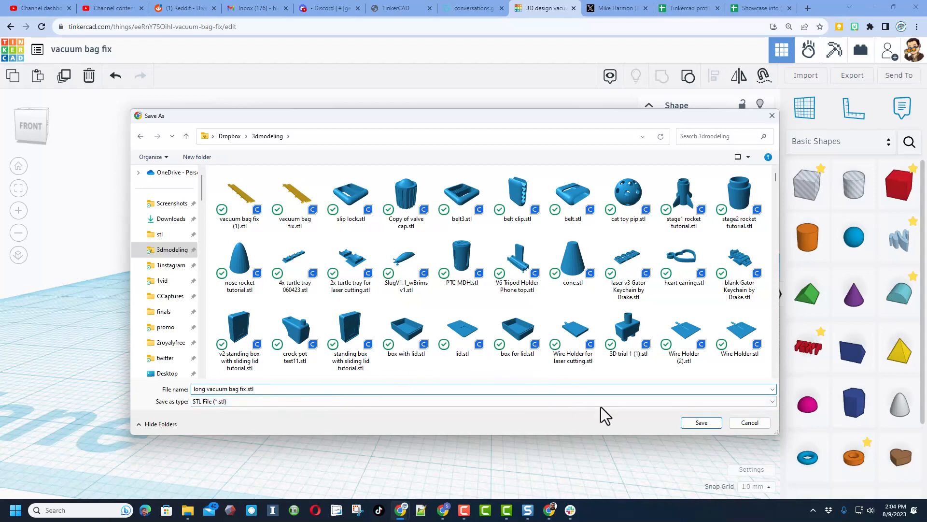
left_click(702, 423)
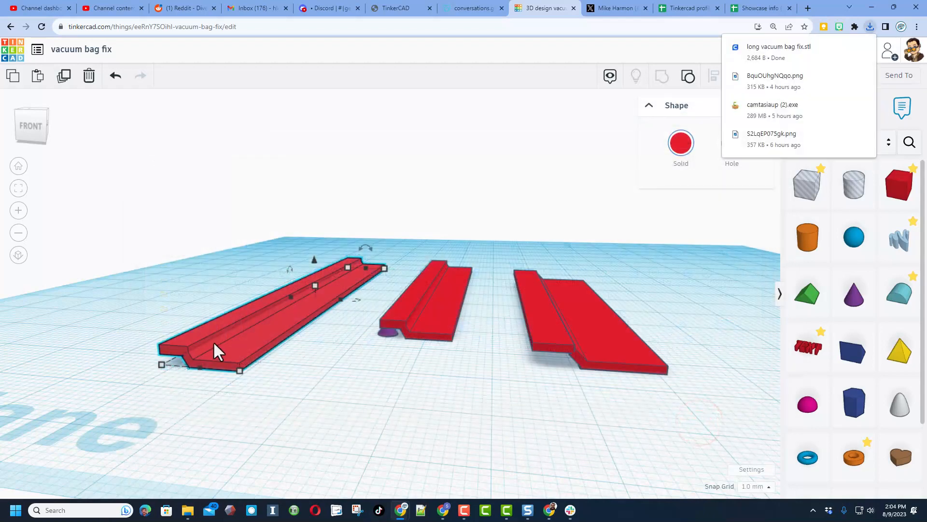
right_click_drag(319, 379, 328, 412)
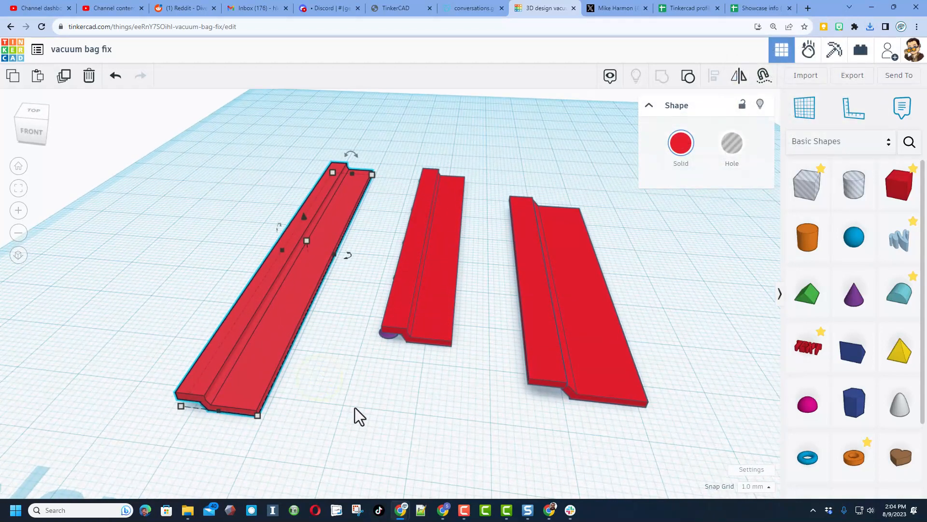
scroll(355, 407, "down", 3)
Step: Set a pale yellow workspace background with the grid hidden, then return to Your designs
left_click(348, 348)
right_click_drag(500, 418, 500, 363)
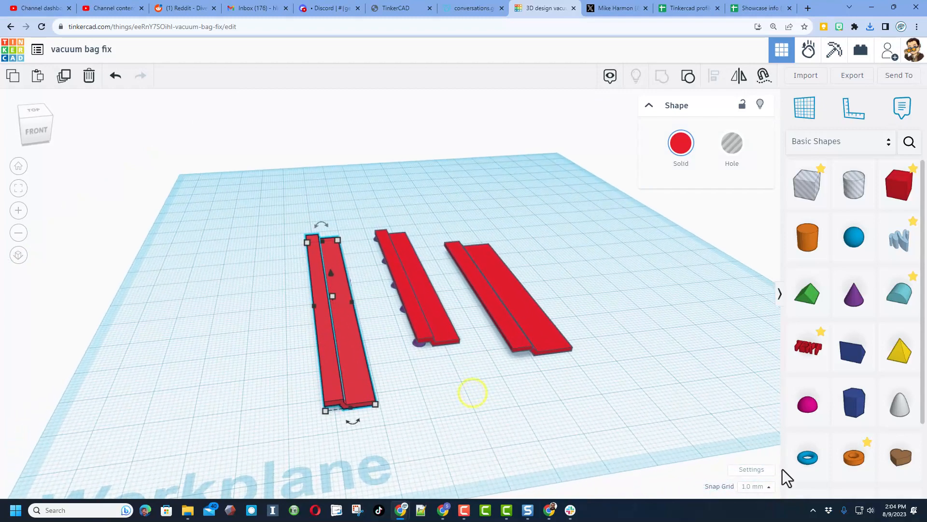
left_click(759, 473)
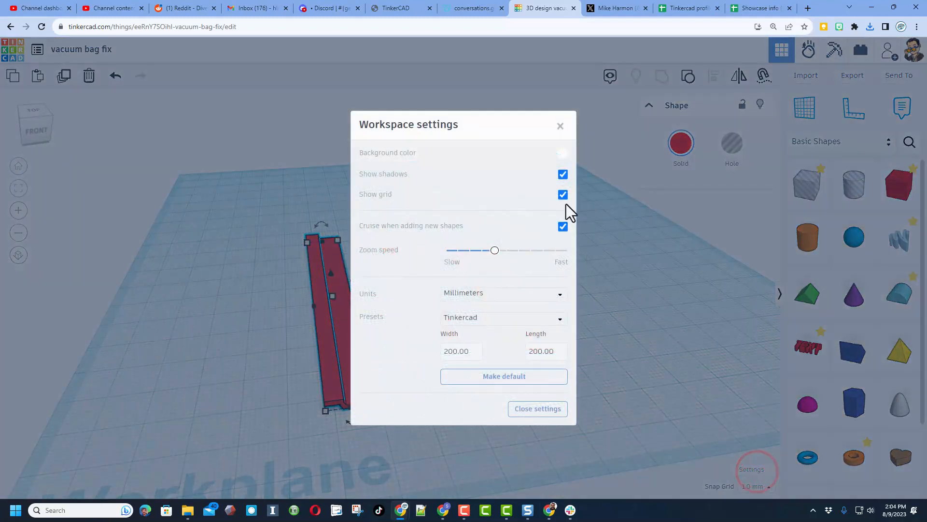
left_click(565, 155)
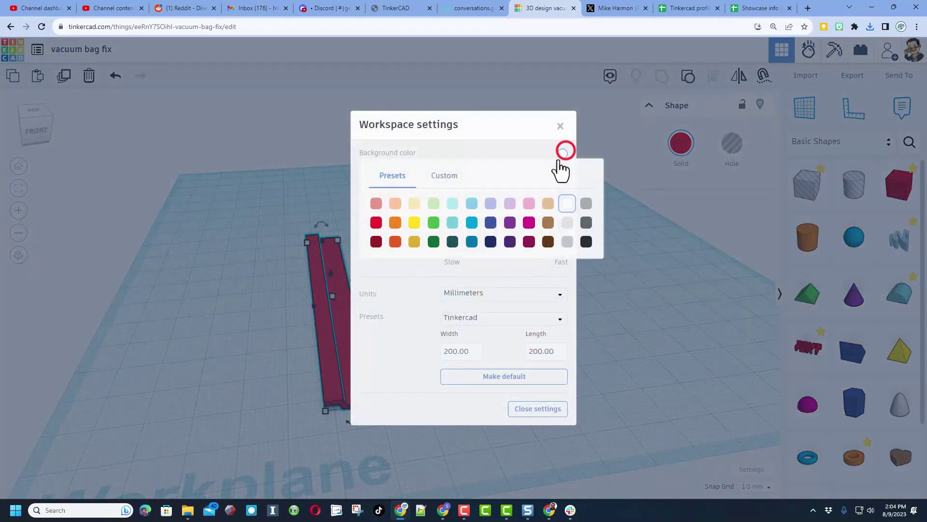
left_click(414, 204)
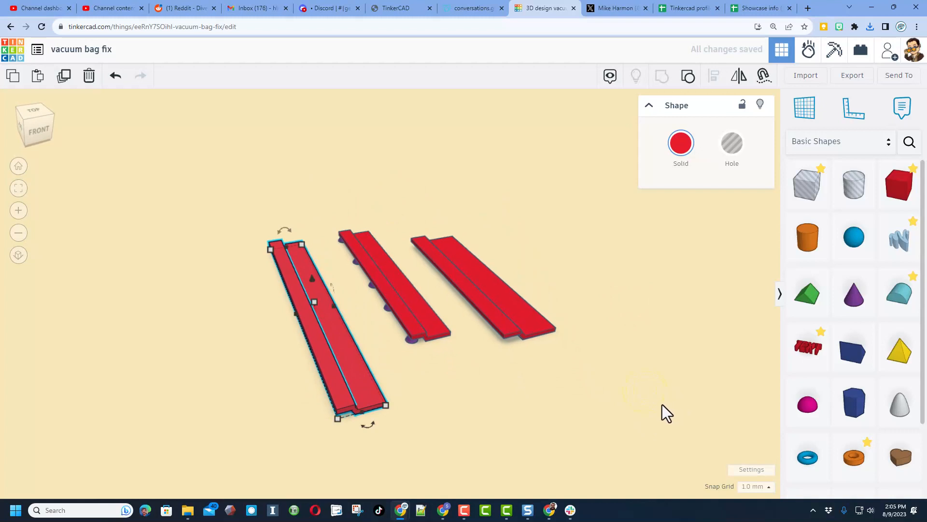
left_click(14, 52)
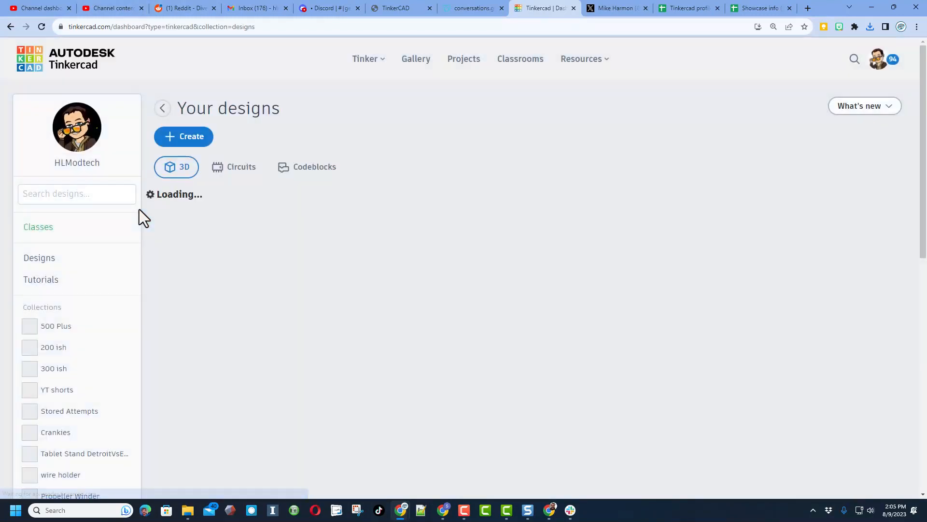
Step: In the vacuum bag fix design properties, add tags such as vacuum bag fix and deebot n10, removing hlmt23
left_click(254, 199)
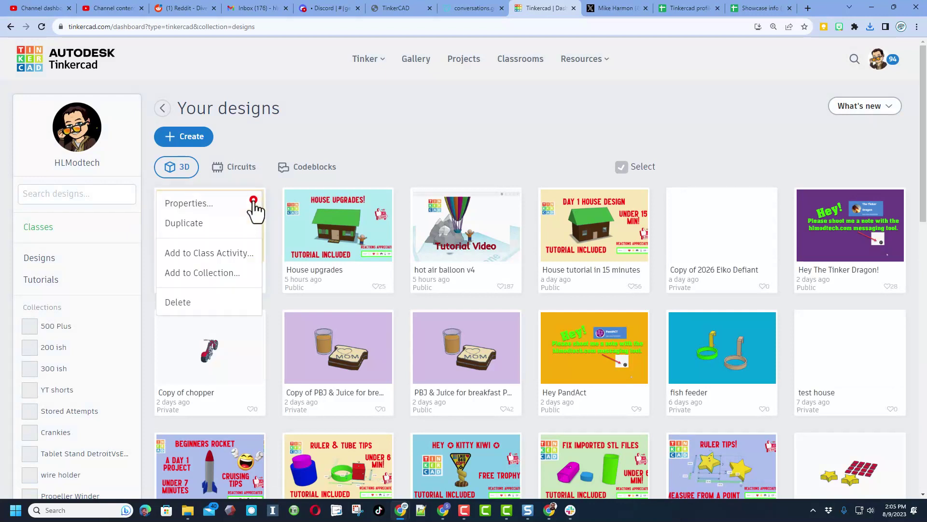
left_click(218, 204)
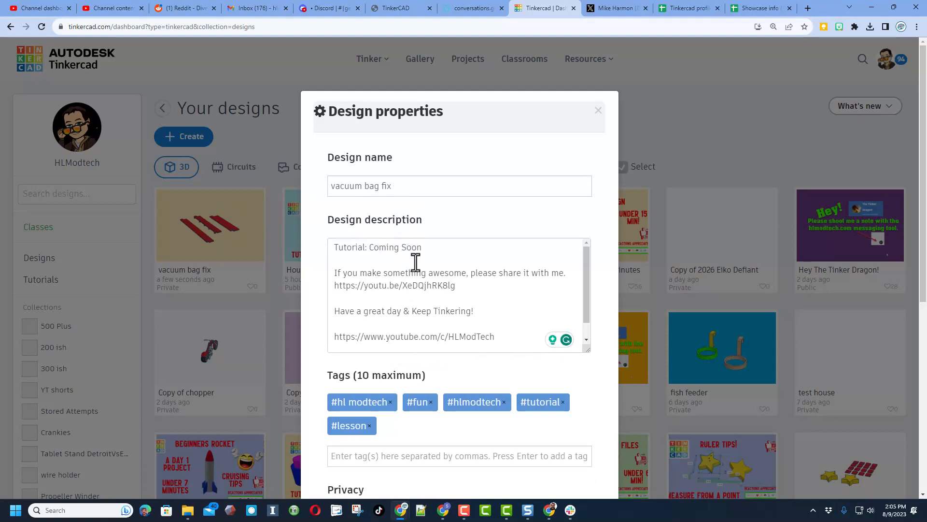
scroll(416, 272, "down", 2)
scroll(443, 270, "down", 3)
scroll(442, 270, "down", 2)
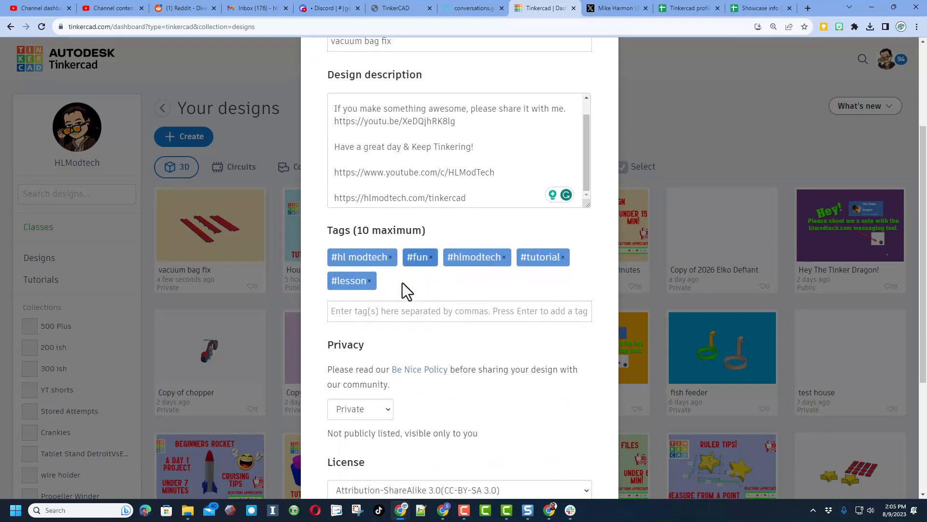
left_click(425, 311)
key("ctrl+v")
key("Return")
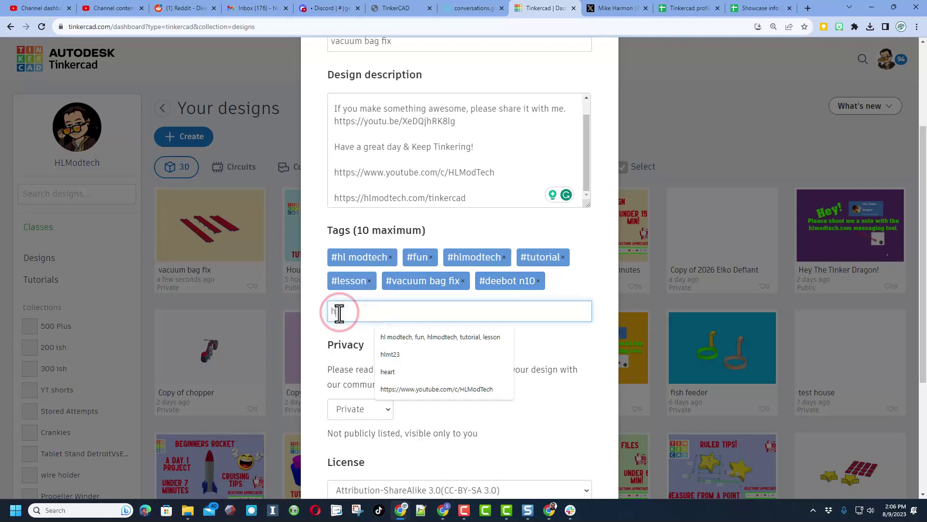
type("hlmt")
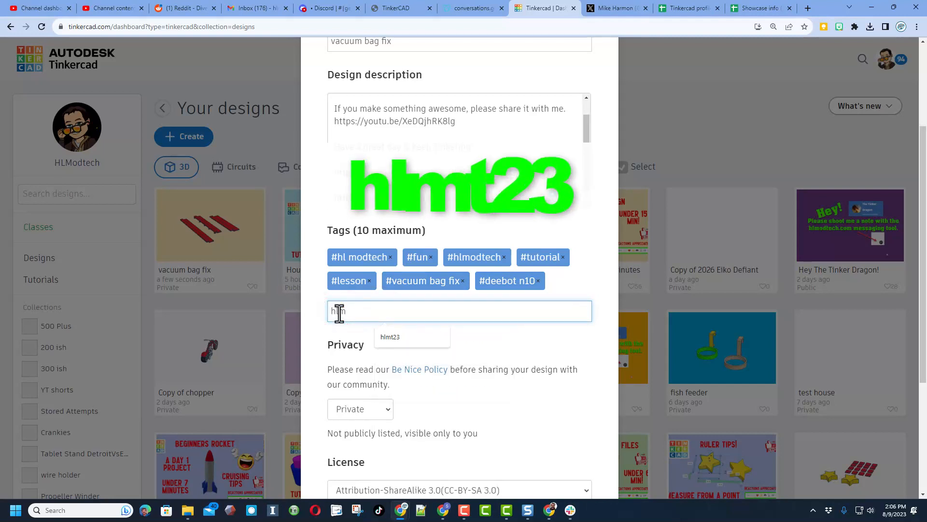
type("23")
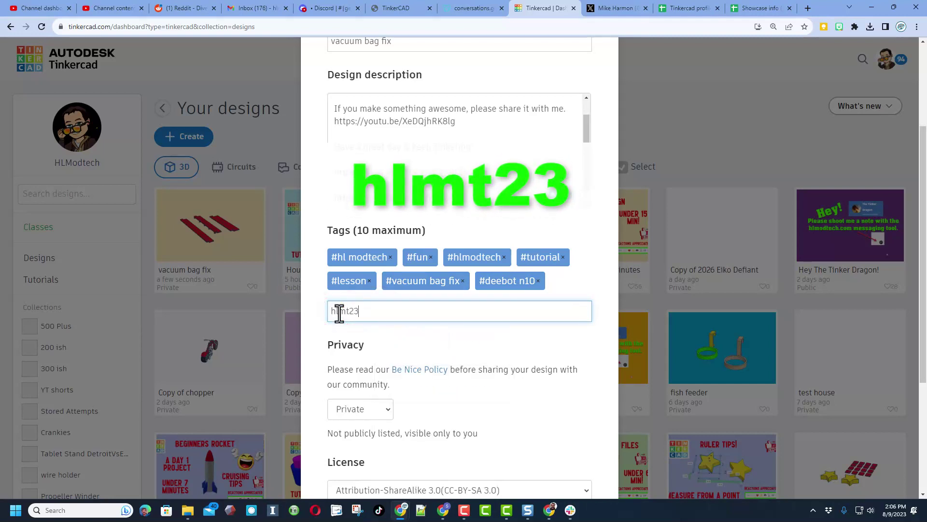
key("Return")
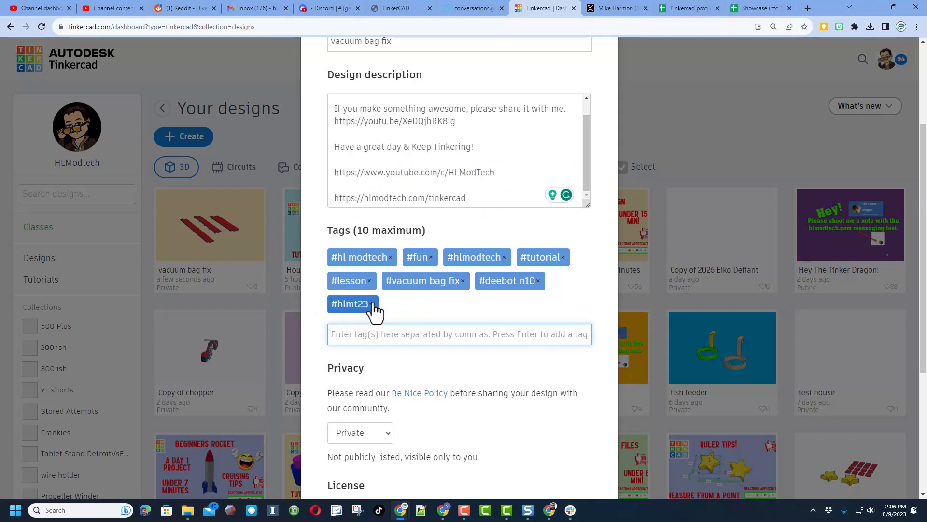
left_click(372, 305)
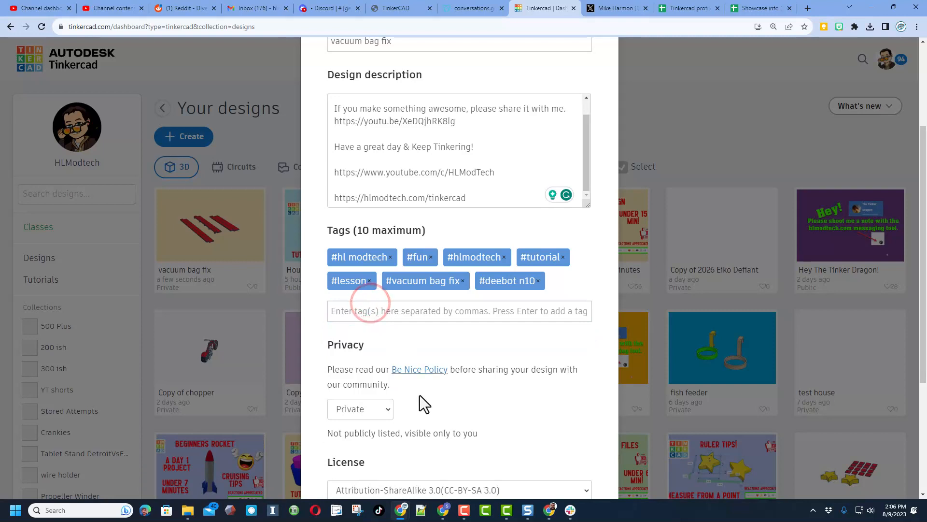
scroll(437, 354, "down", 2)
Step: Set the design's privacy to Public and save the changes
left_click(374, 311)
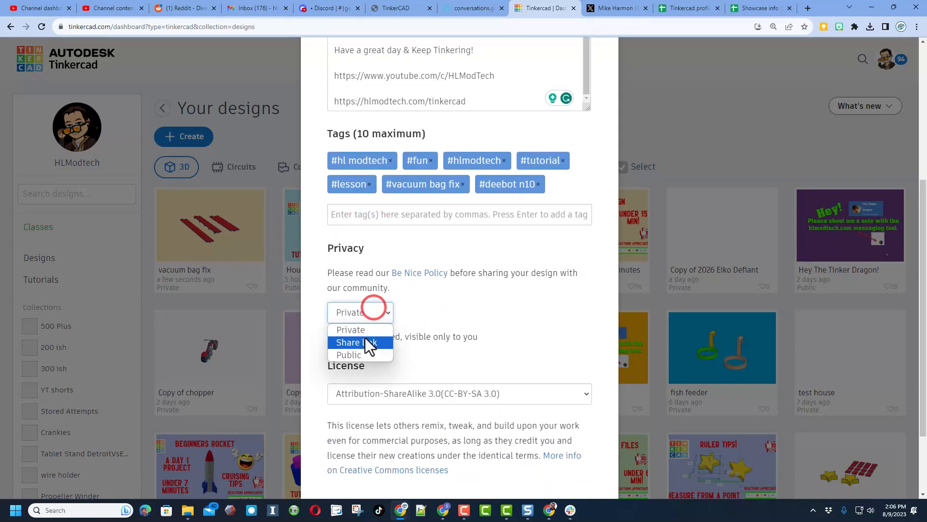
left_click(355, 356)
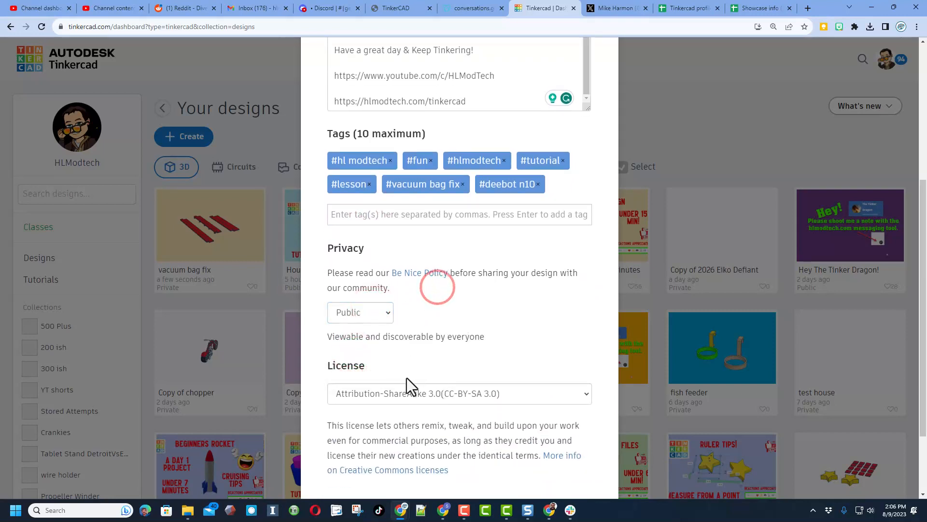
scroll(436, 326, "down", 2)
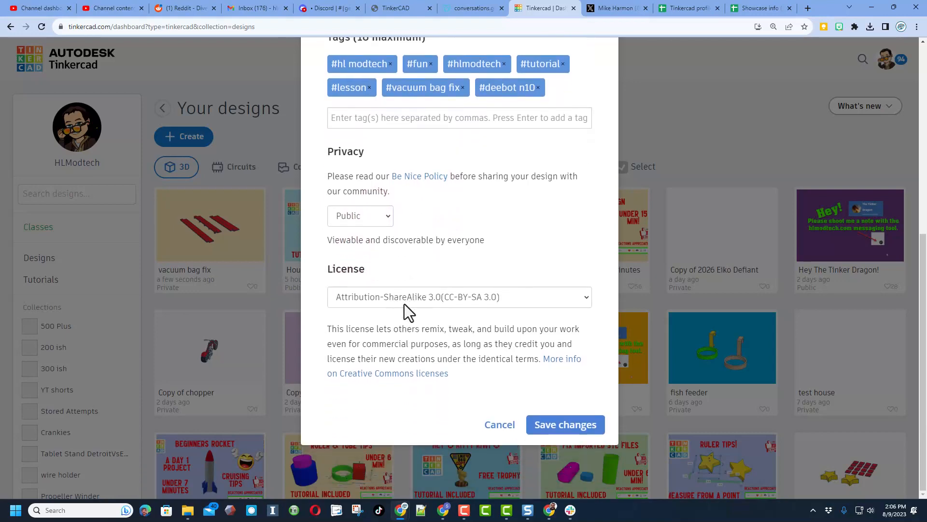
left_click(546, 425)
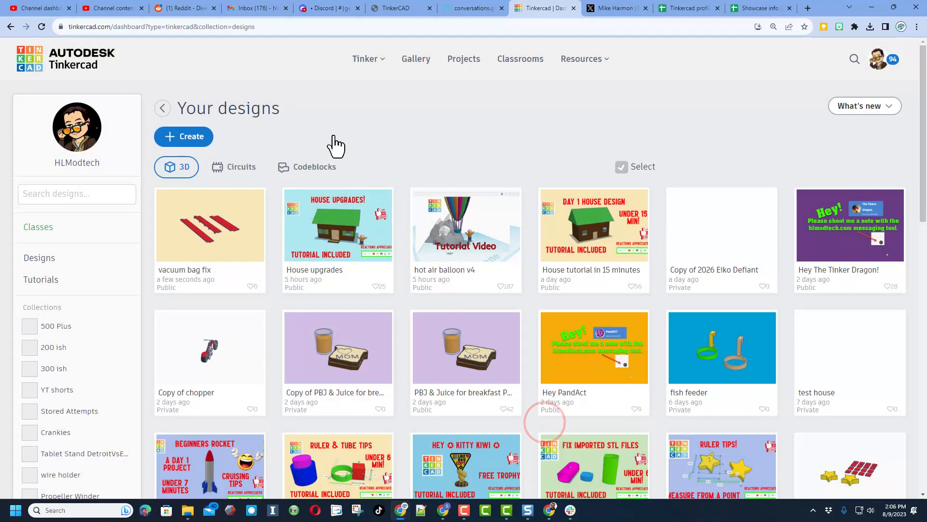
left_click(416, 59)
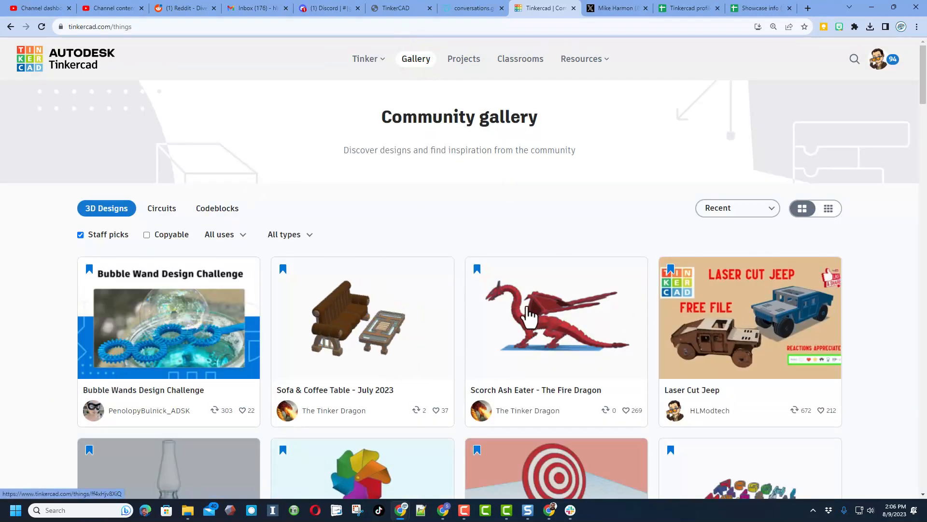
left_click(81, 235)
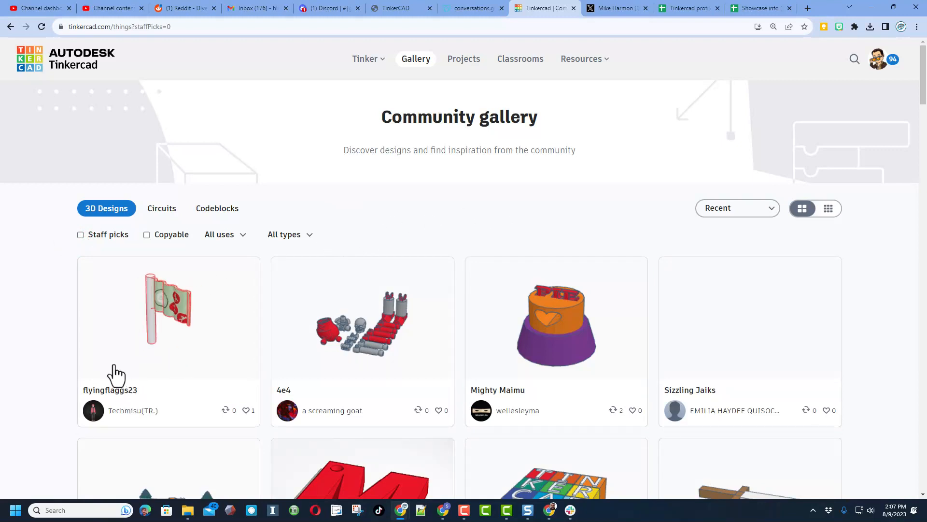
left_click(204, 344)
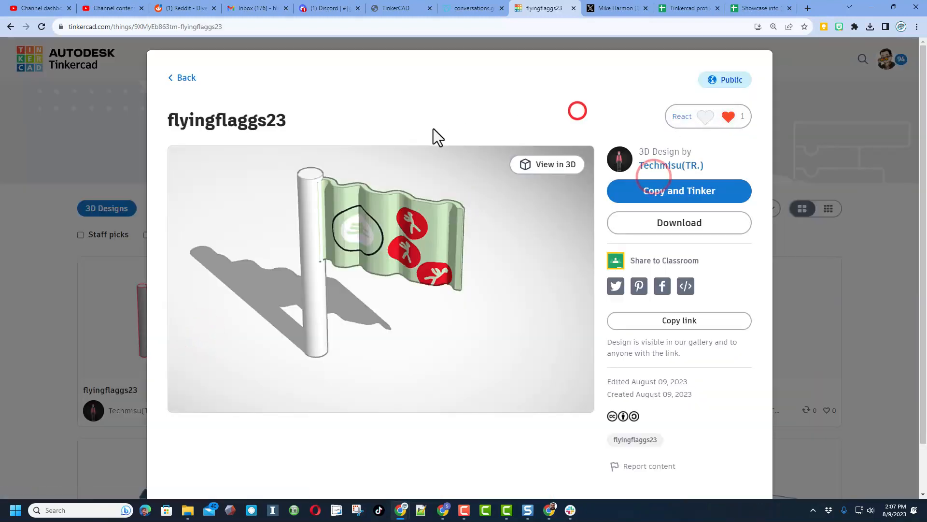
left_click(710, 117)
left_click(682, 173)
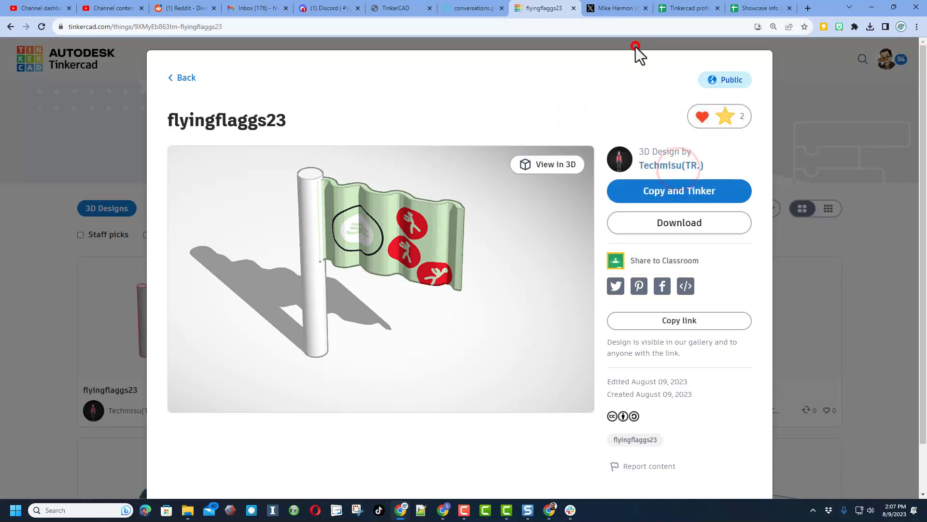
left_click(636, 48)
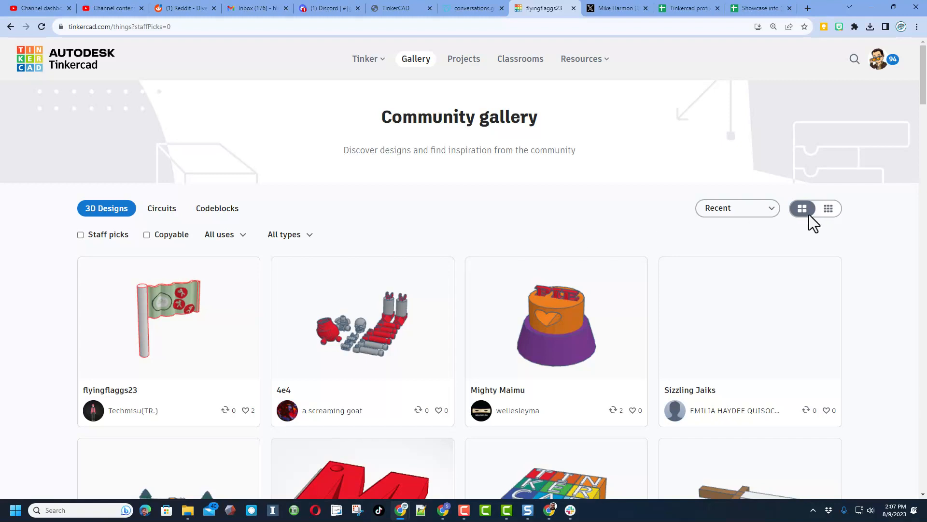
Step: Switch the gallery to small thumbnails and give Fabulous Gogo-Vihelmo an Awesome star reaction
left_click(830, 209)
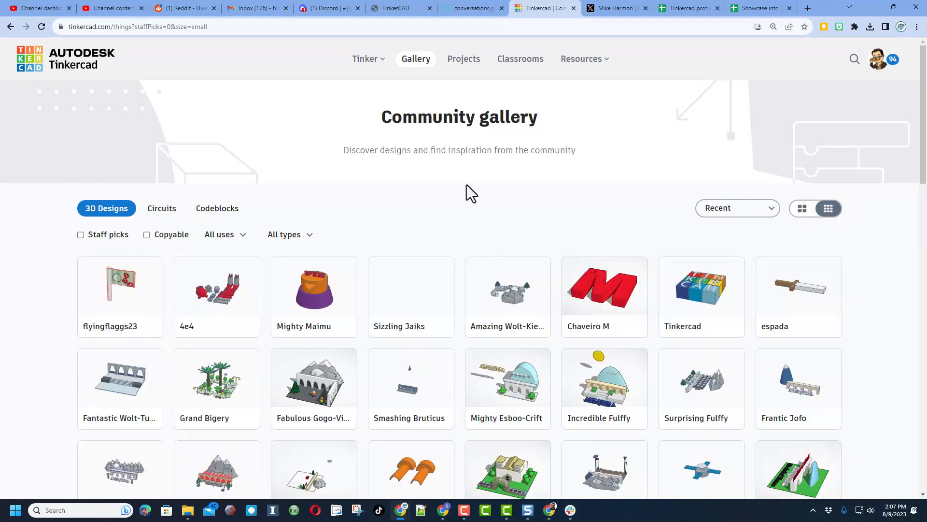
scroll(466, 184, "down", 1)
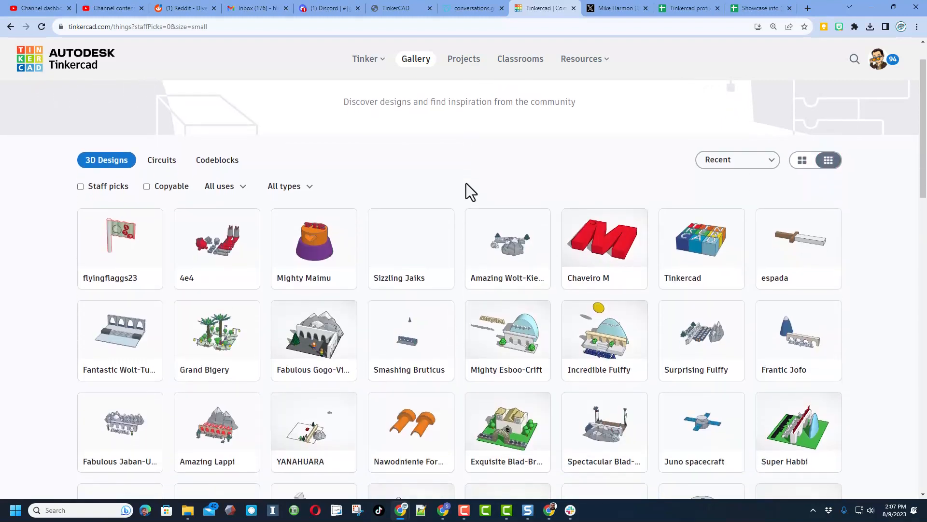
scroll(466, 183, "up", 1)
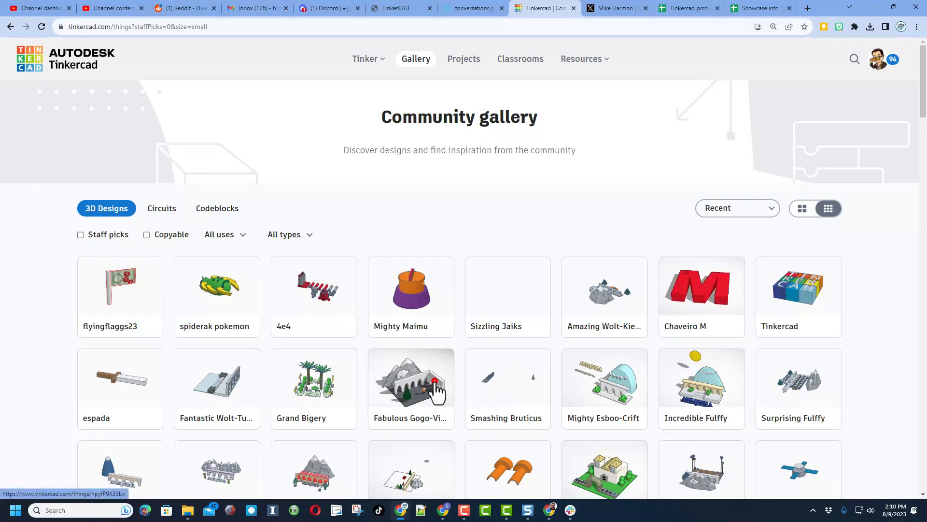
left_click(410, 380)
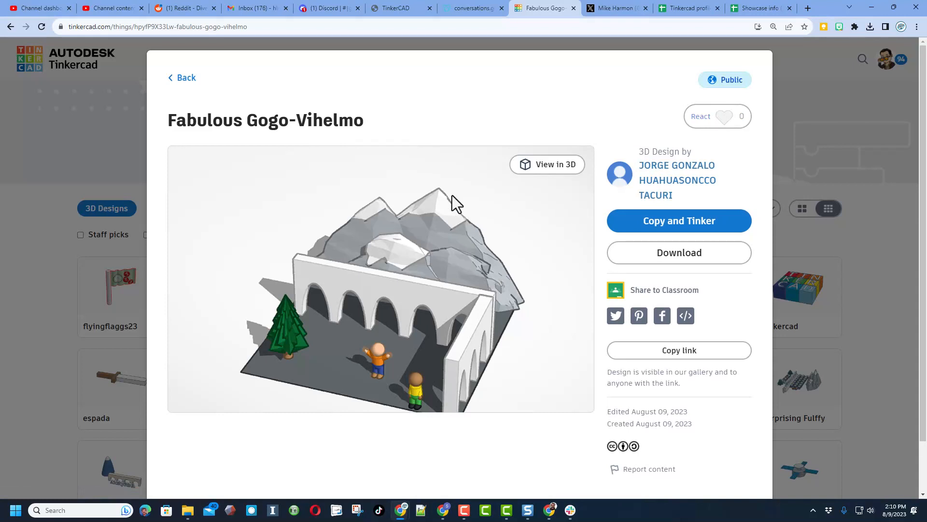
left_click(725, 114)
left_click(709, 110)
left_click(671, 173)
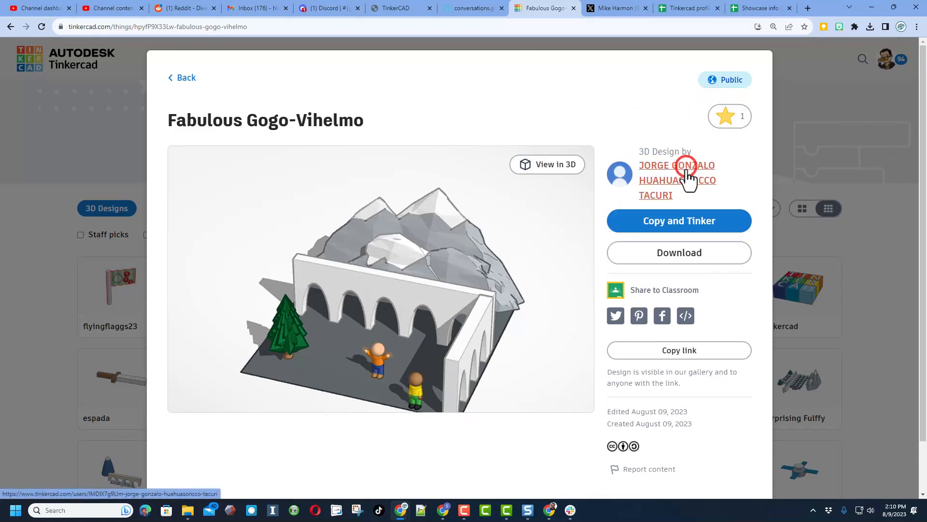
key("Escape")
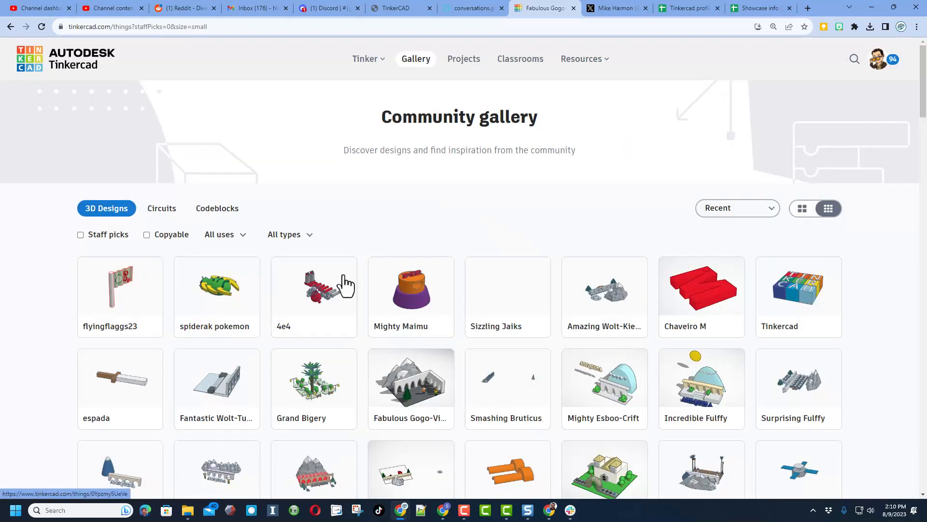
Step: Search the gallery for 'vacuum fix', open the vacuum bag fix page and peek at its reactions
left_click(855, 59)
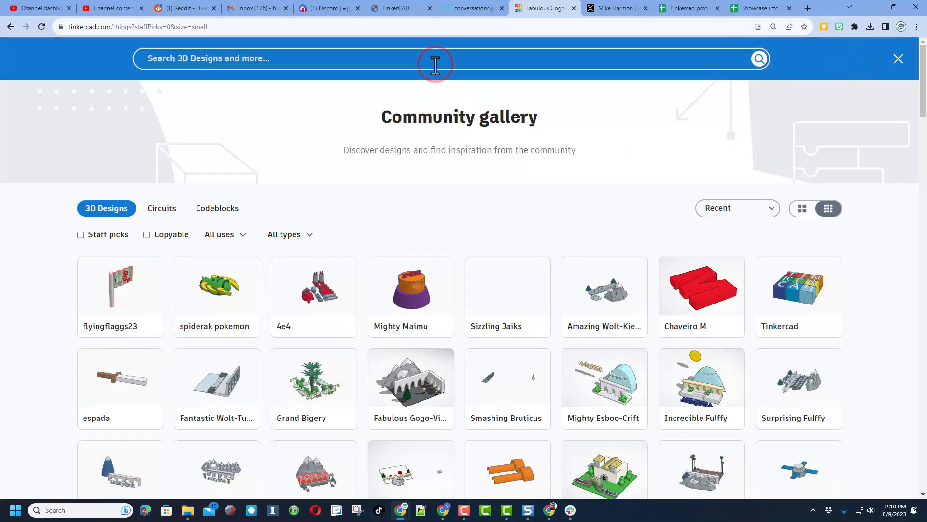
type("ca")
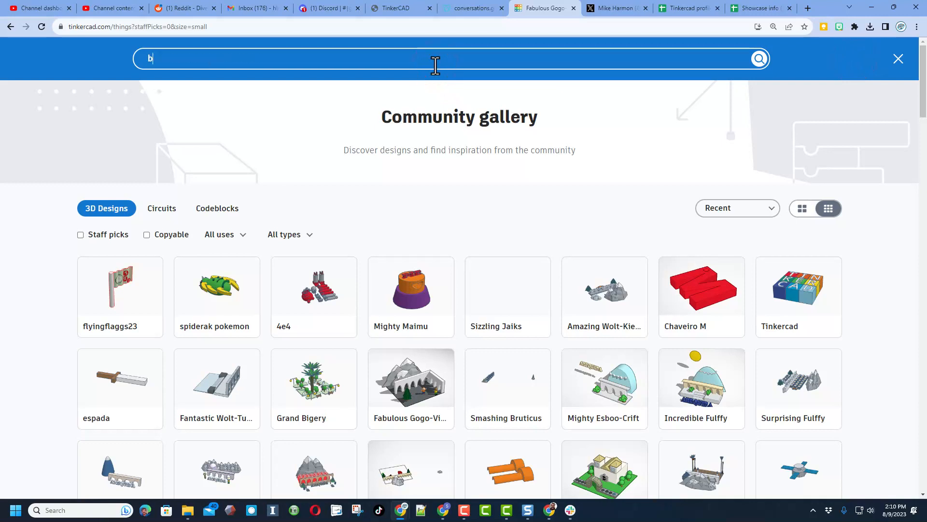
key("BackSpace")
type("vacuum fix")
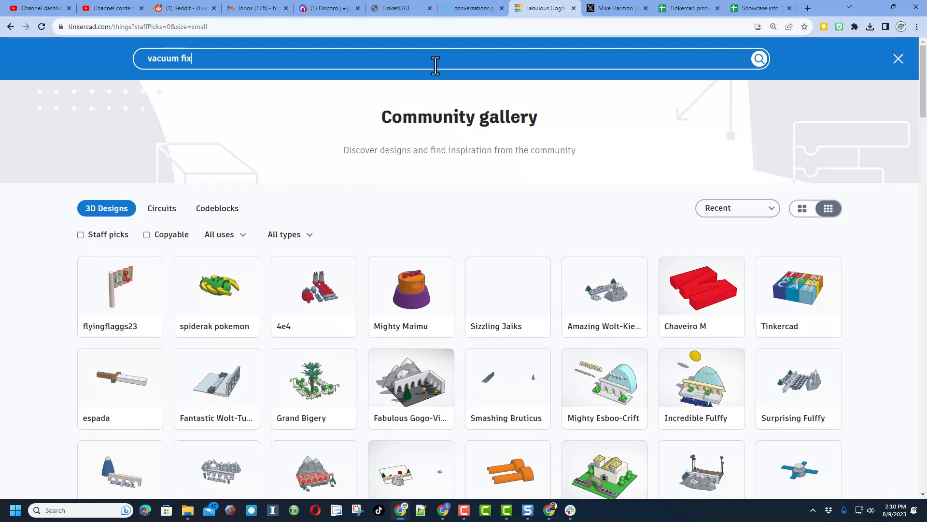
key("Return")
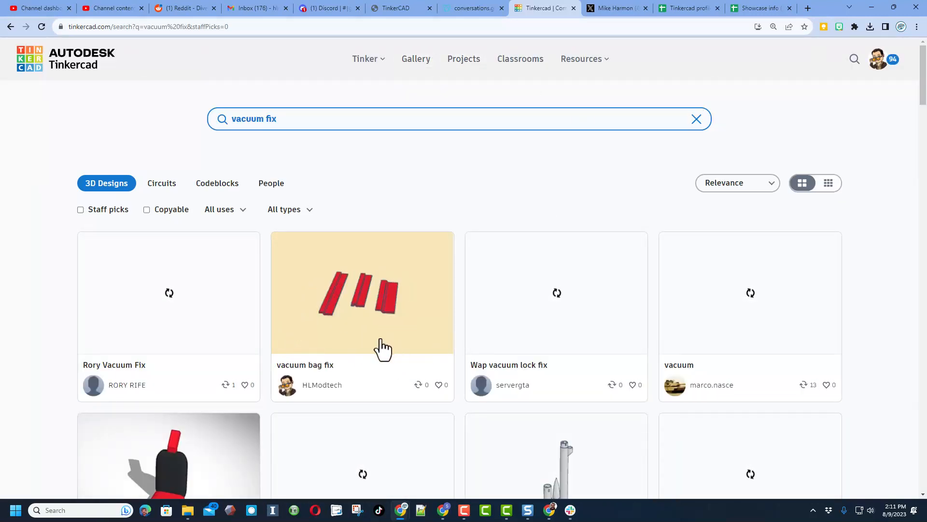
left_click(322, 329)
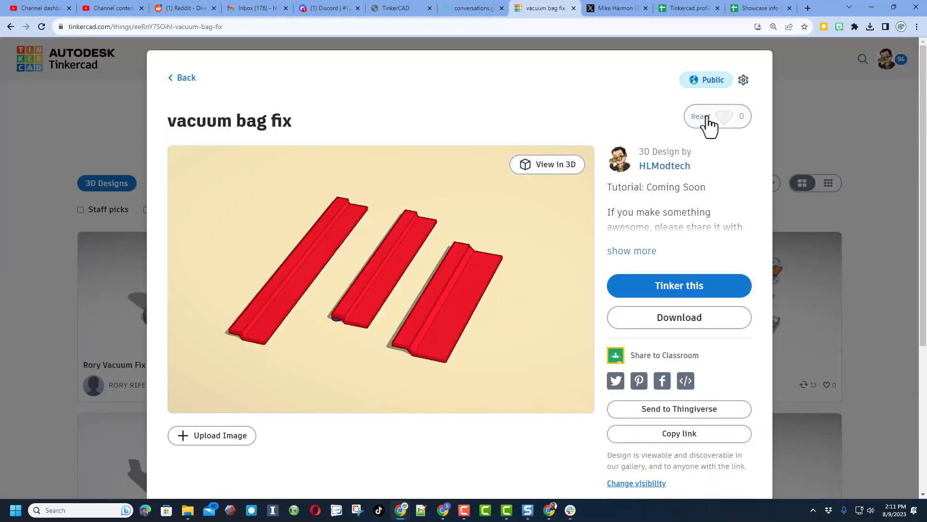
left_click(709, 118)
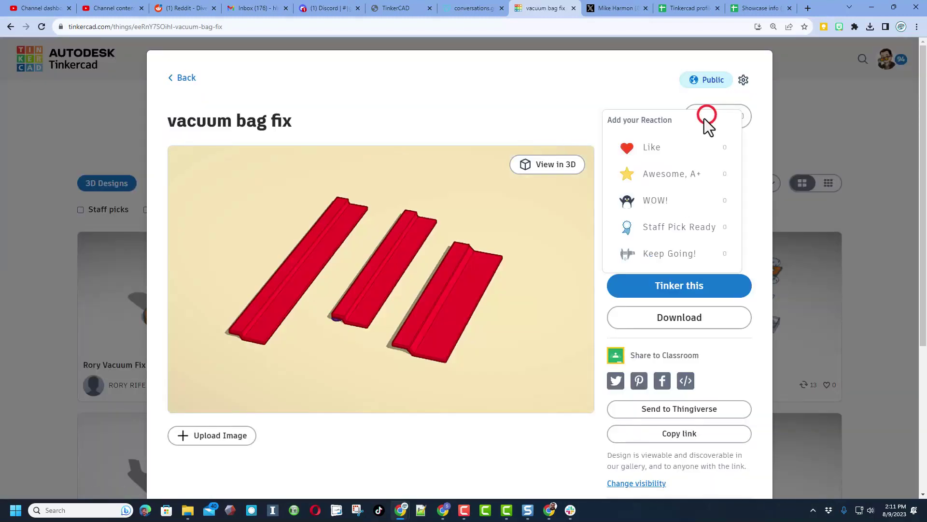
left_click(464, 89)
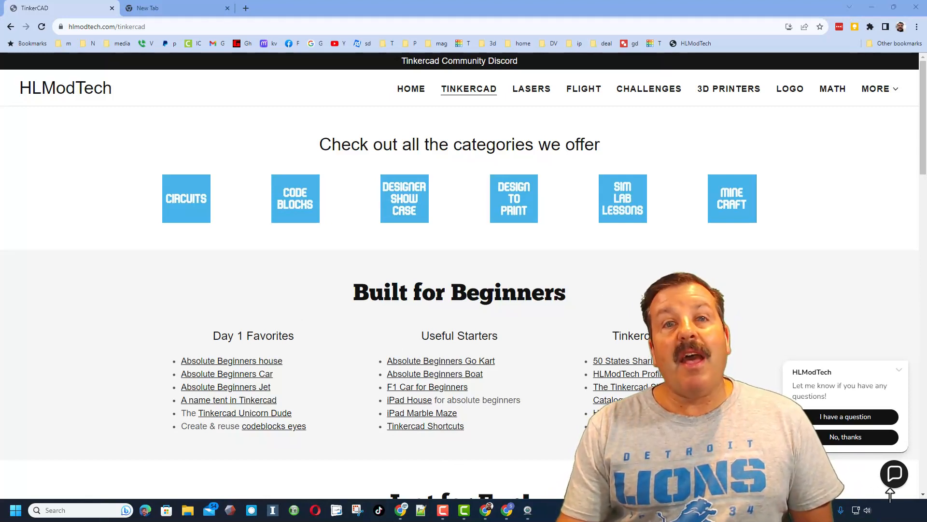
Step: Open the Tinkercad Community Discord invite in a new tab and return to the HLModTech page
left_click(893, 474)
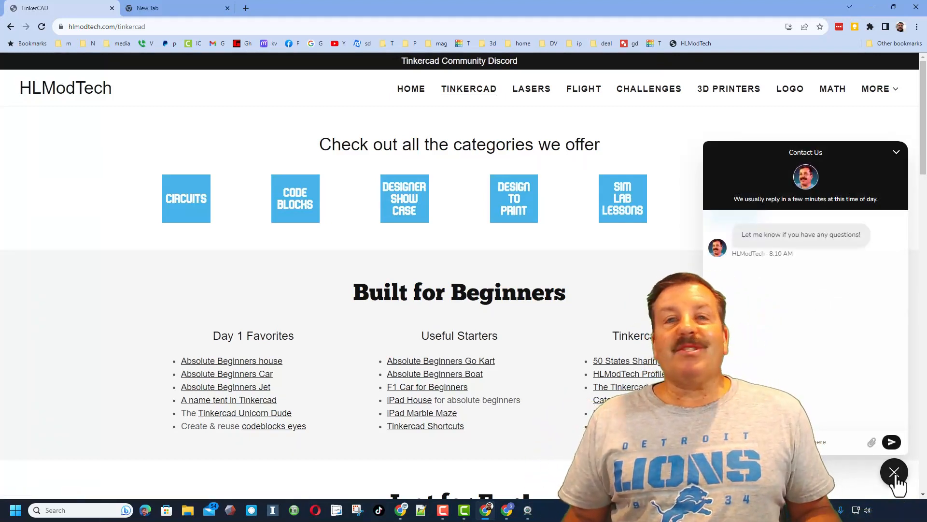
left_click(896, 472)
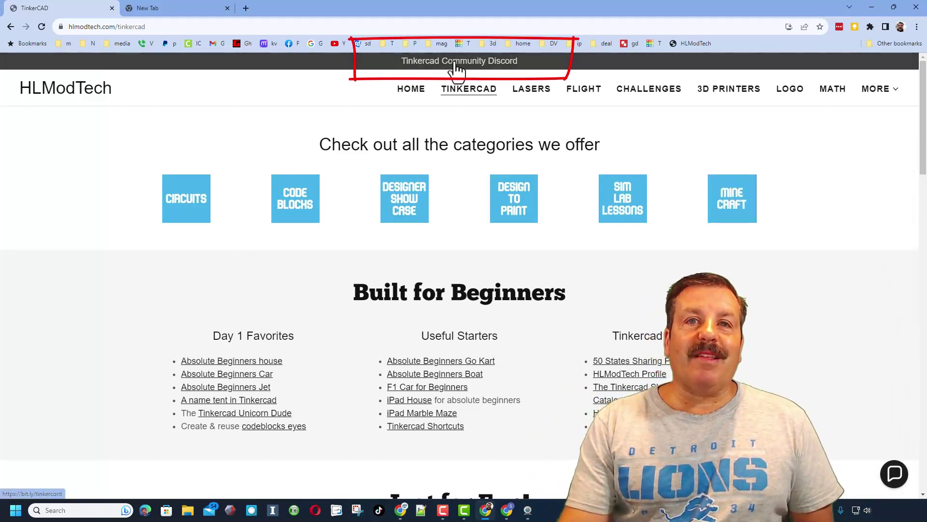
left_click(457, 64)
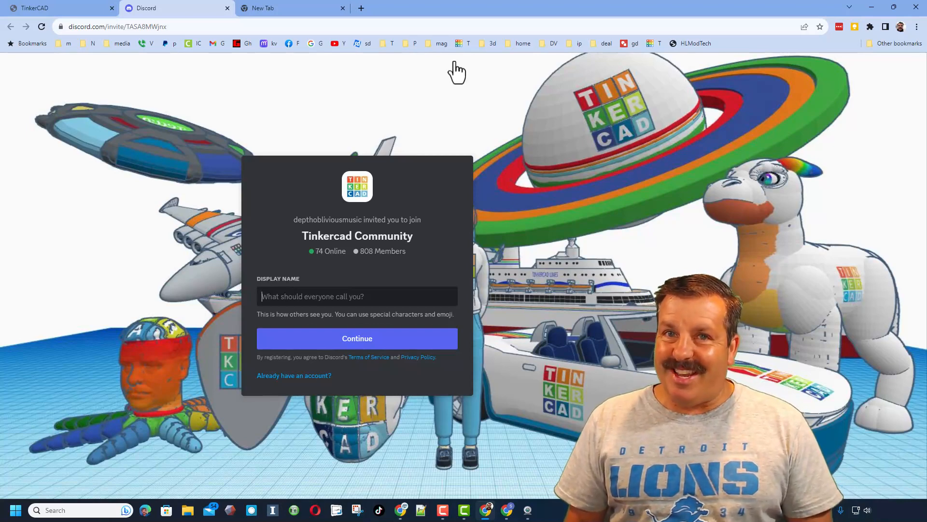
key("ctrl+shift+Tab")
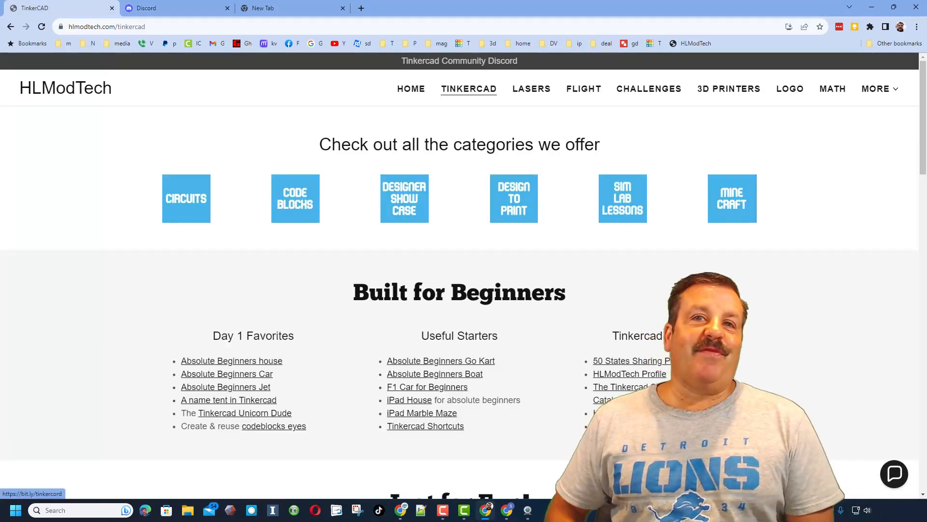